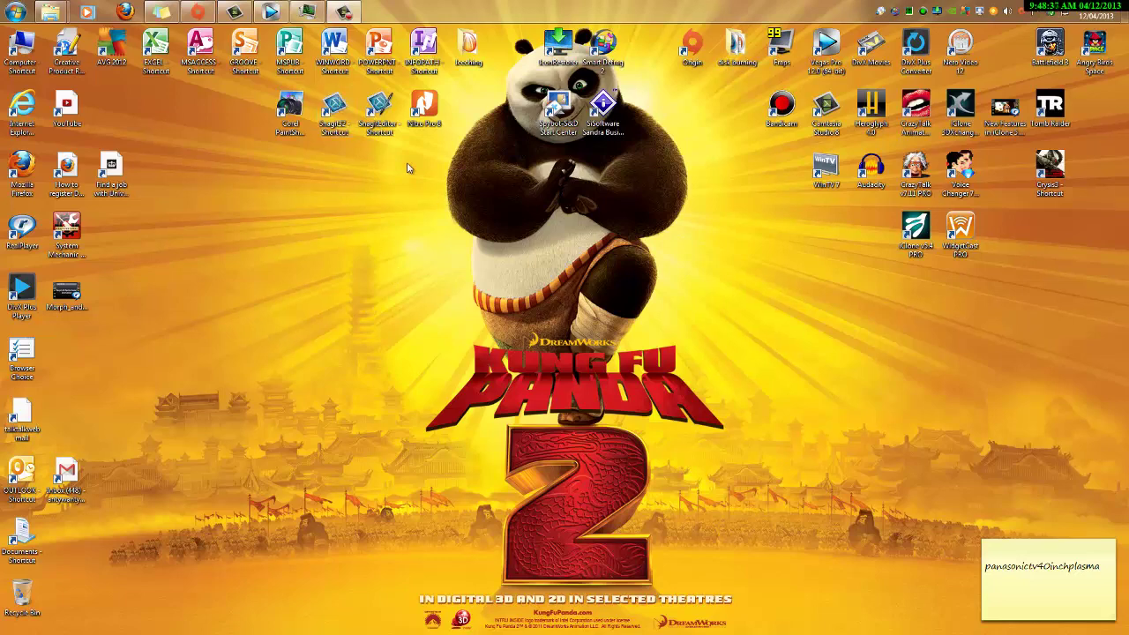
# - Restore the Vegas Pro 12.0 window from the taskbar
pyautogui.click(273, 13)
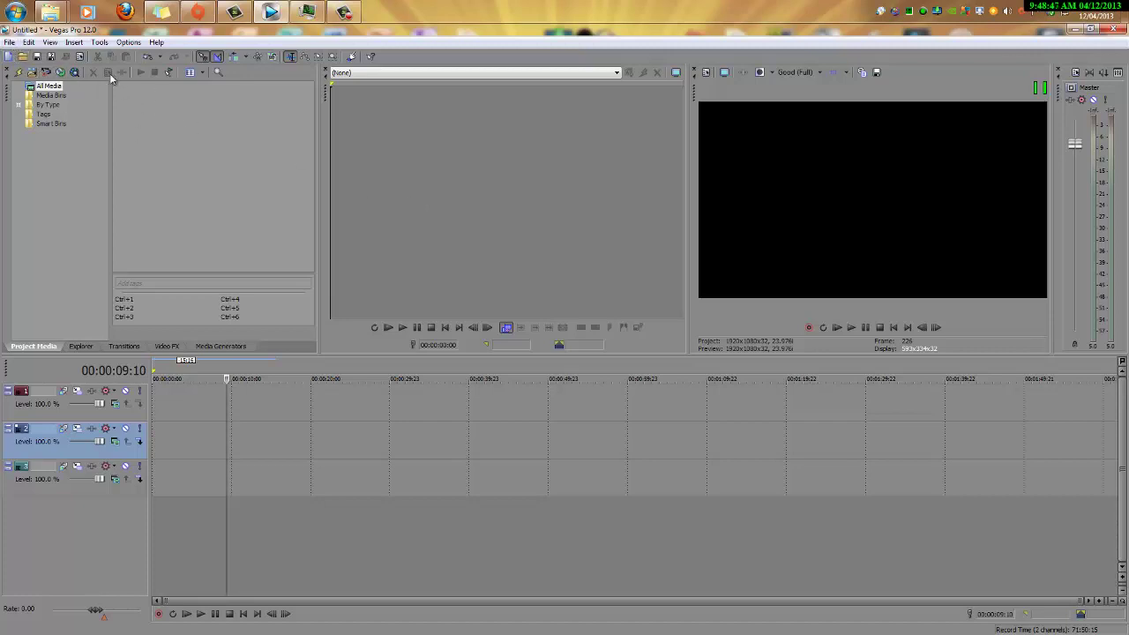
# - Start a new HD 1080-50i, 25 fps project, discarding the untitled one unsaved
pyautogui.click(9, 41)
pyautogui.click(80, 55)
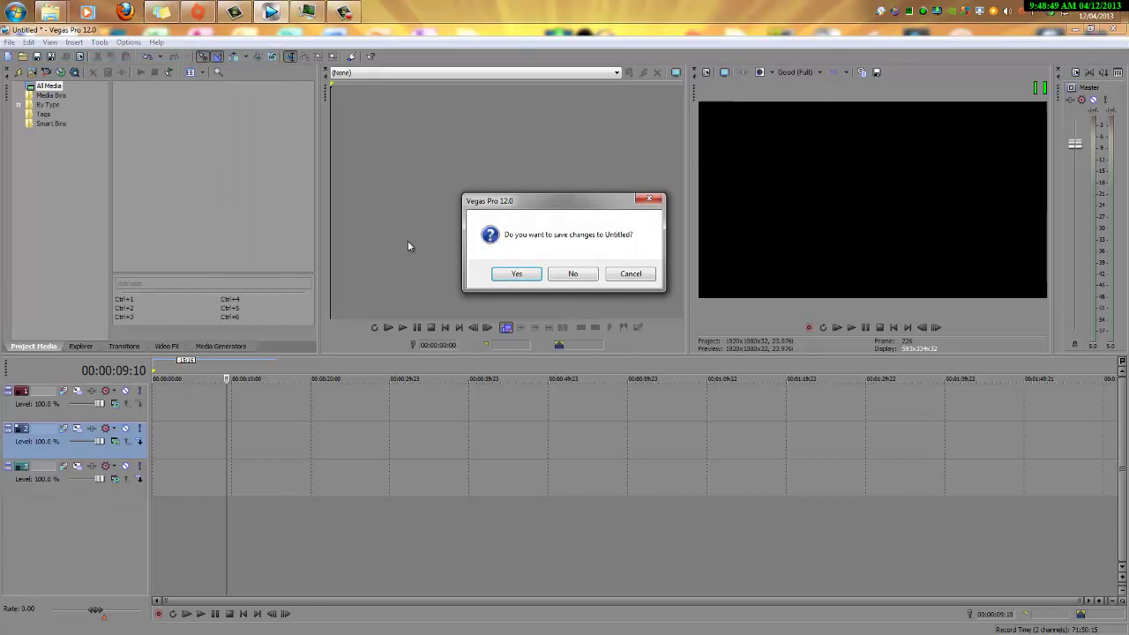
pyautogui.click(529, 276)
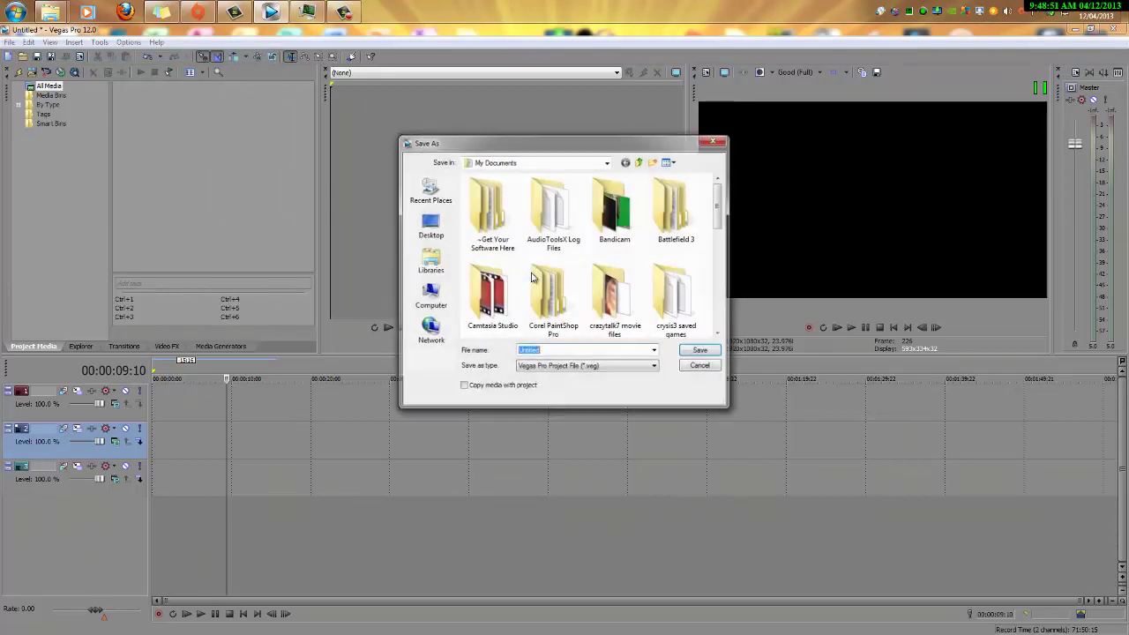
pyautogui.click(701, 365)
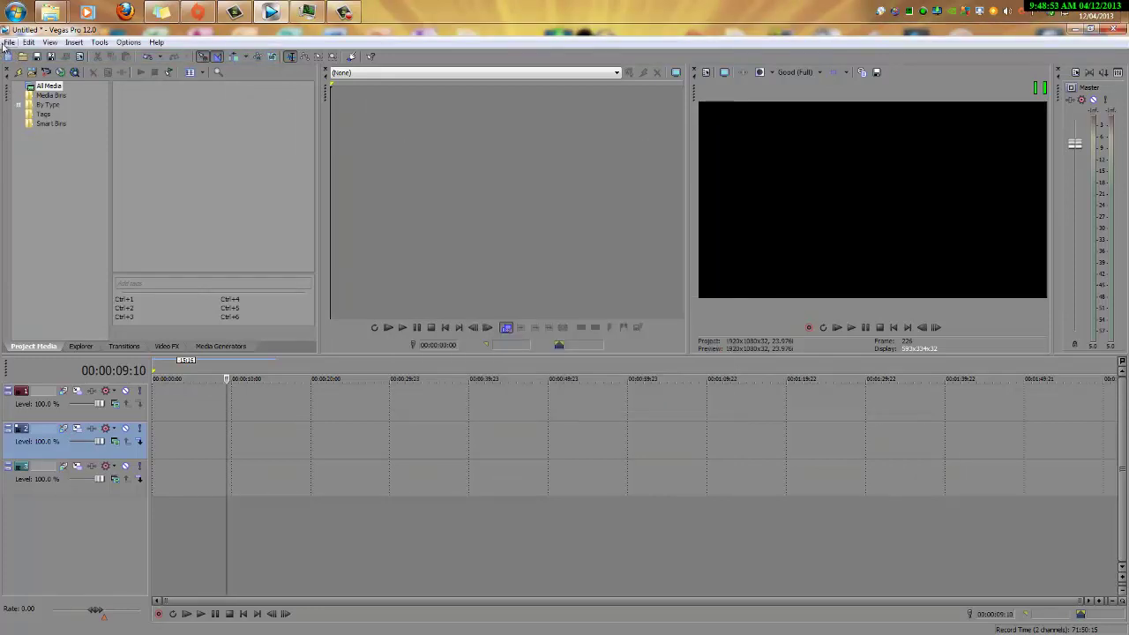
pyautogui.click(7, 42)
pyautogui.click(18, 54)
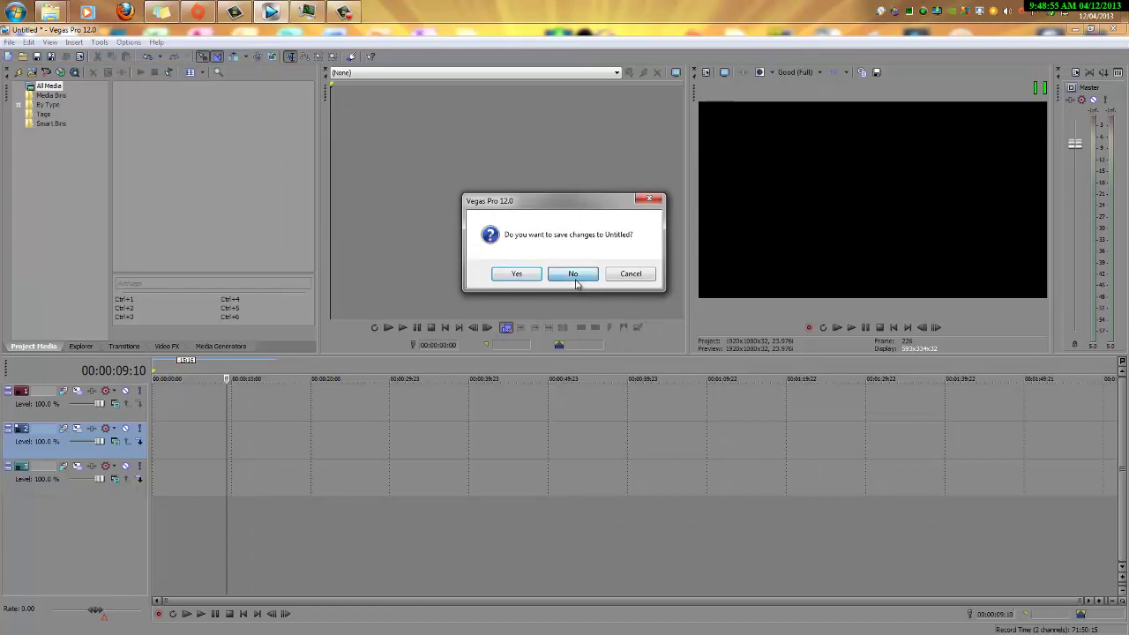
pyautogui.click(574, 275)
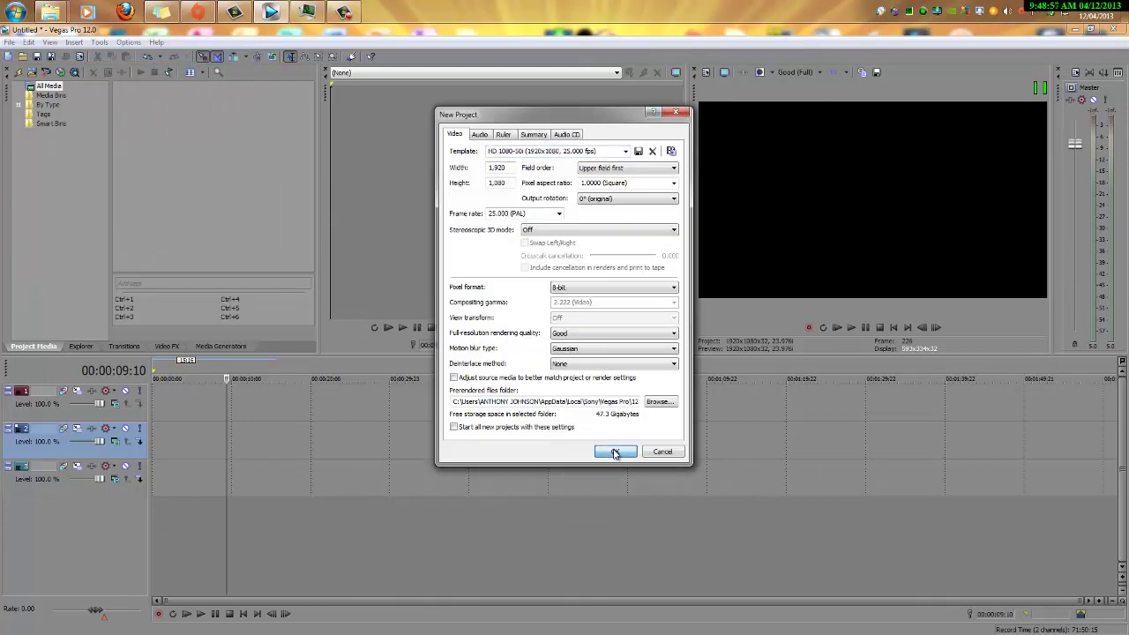
pyautogui.click(615, 452)
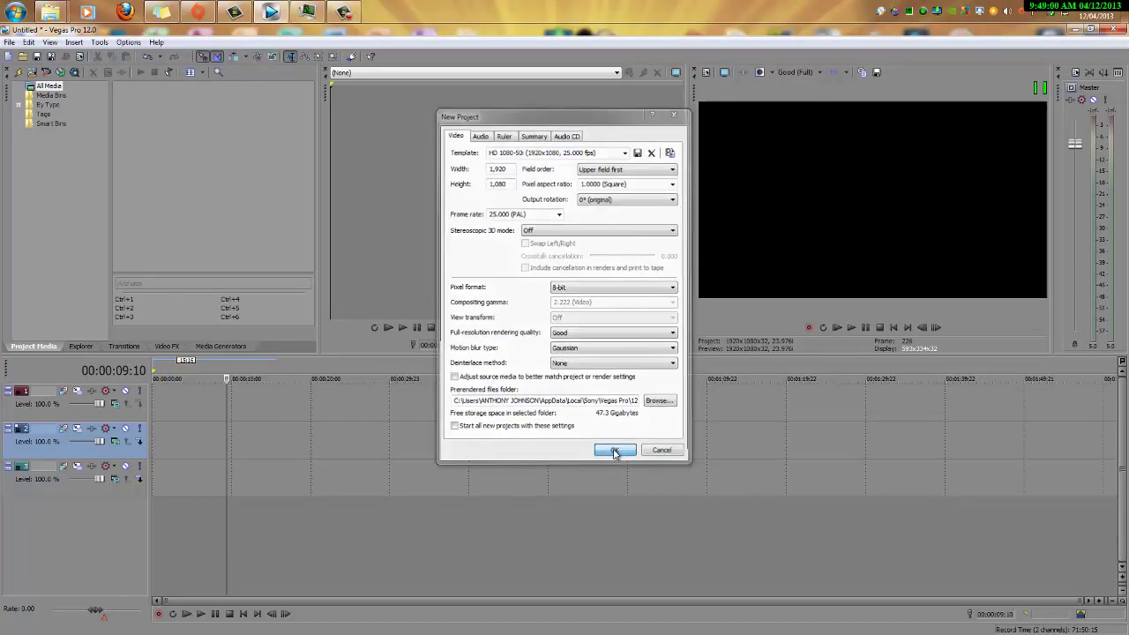
pyautogui.click(8, 43)
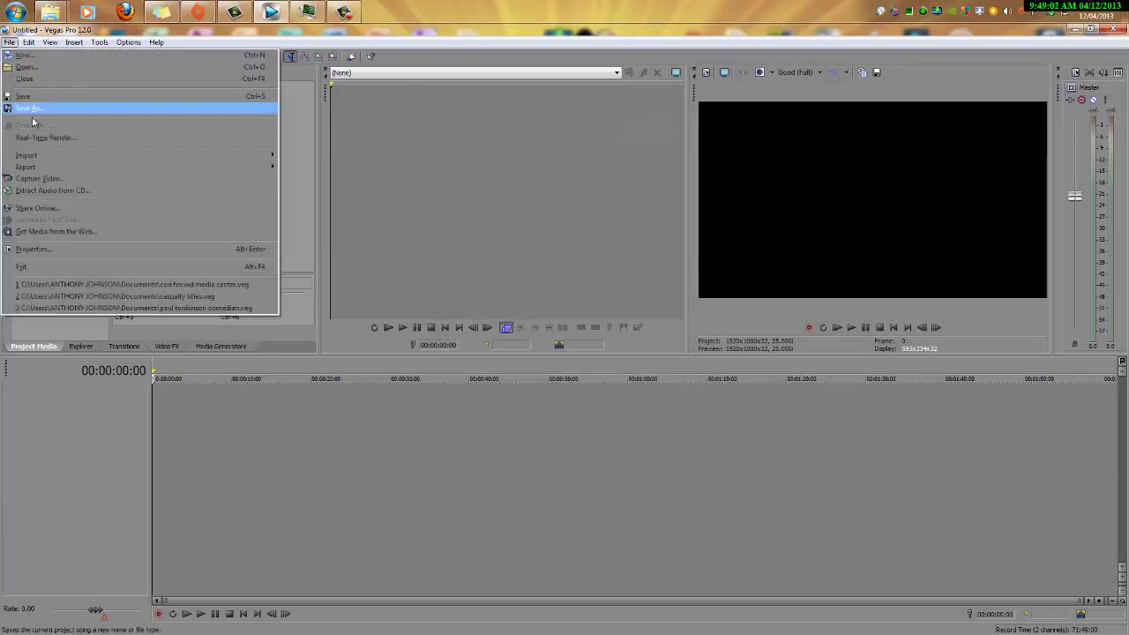
# - Import the LL0000A321HD green-screen clip into Project Media
pyautogui.moveTo(45, 155)
pyautogui.click(311, 160)
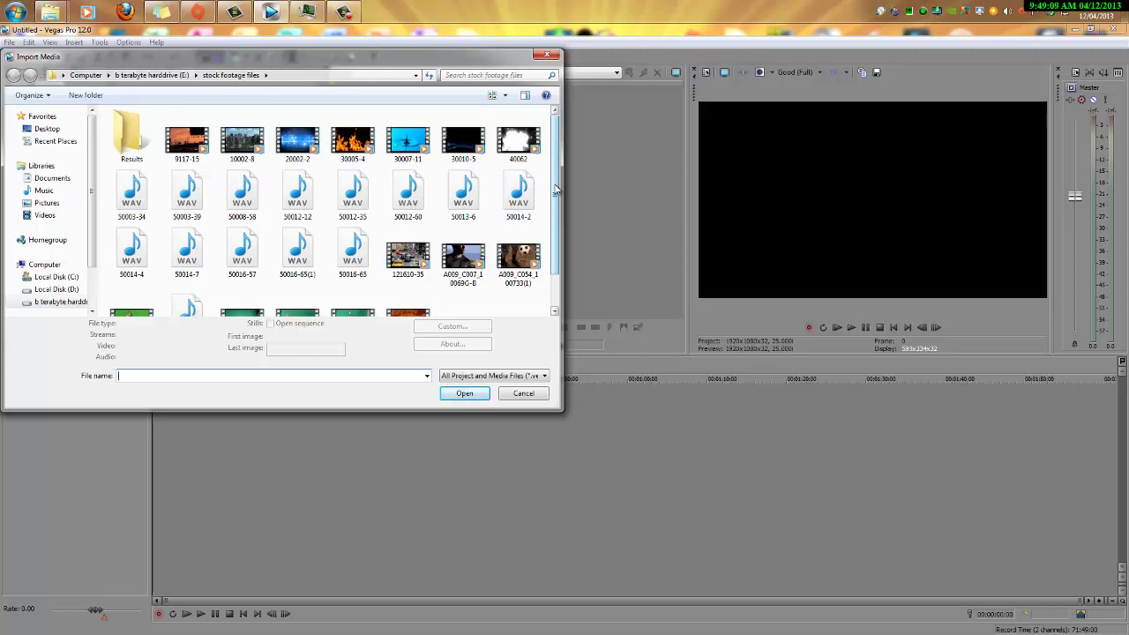
pyautogui.moveTo(556, 190); pyautogui.dragTo(554, 264)
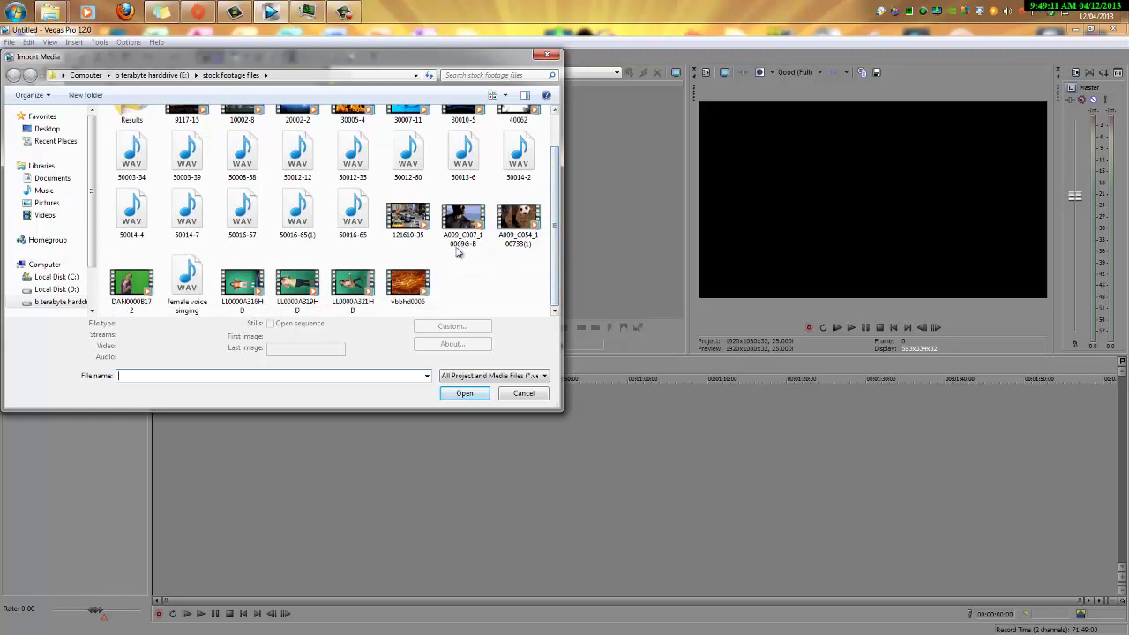
pyautogui.click(353, 284)
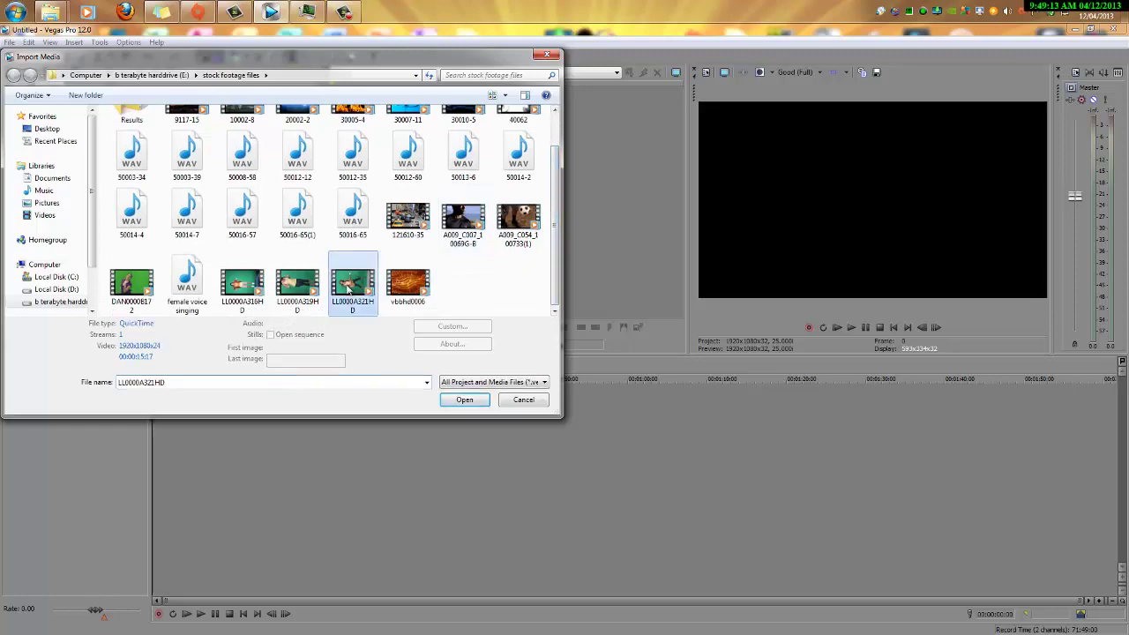
pyautogui.click(458, 398)
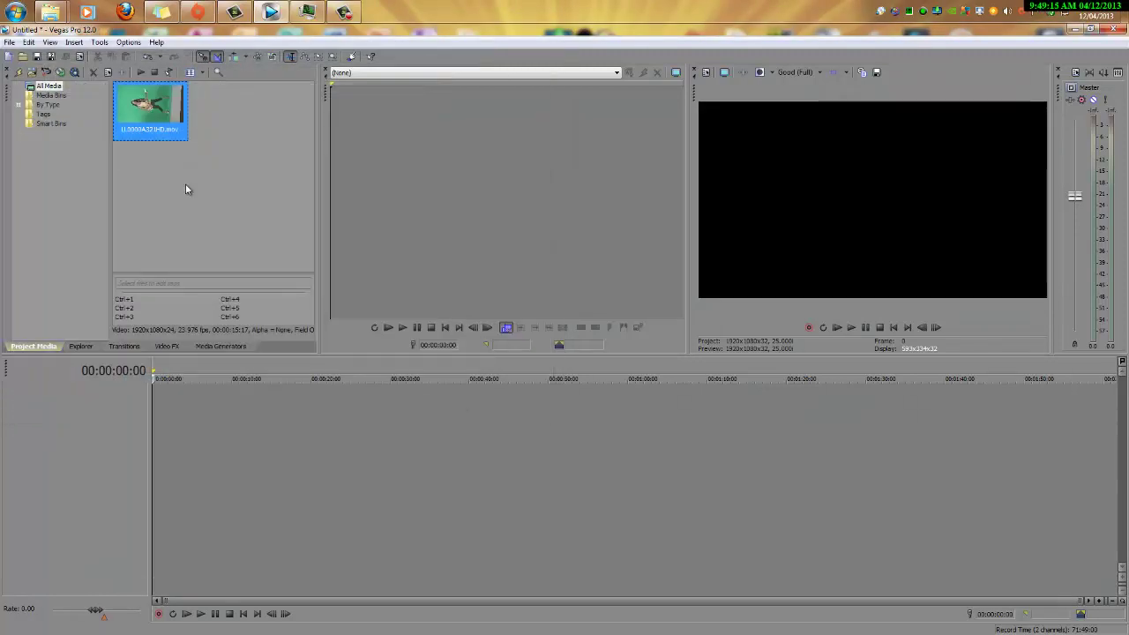
# - Put LL0000A321HD on the timeline, match project settings to it, and go to 00:00:09:15
pyautogui.moveTo(143, 104); pyautogui.dragTo(160, 421)
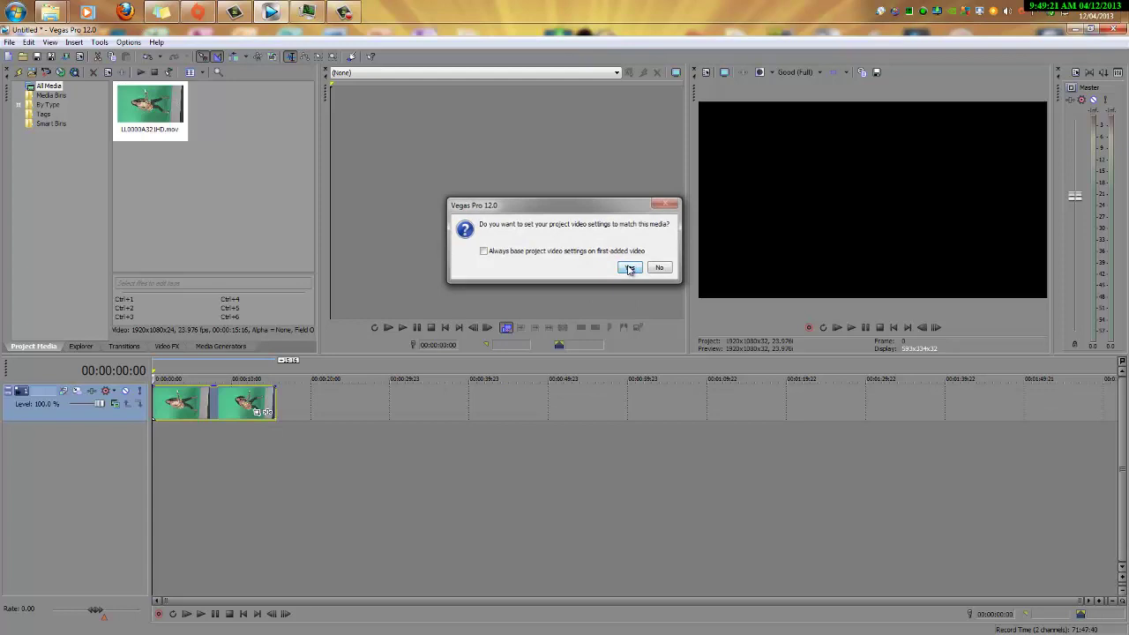
pyautogui.click(630, 268)
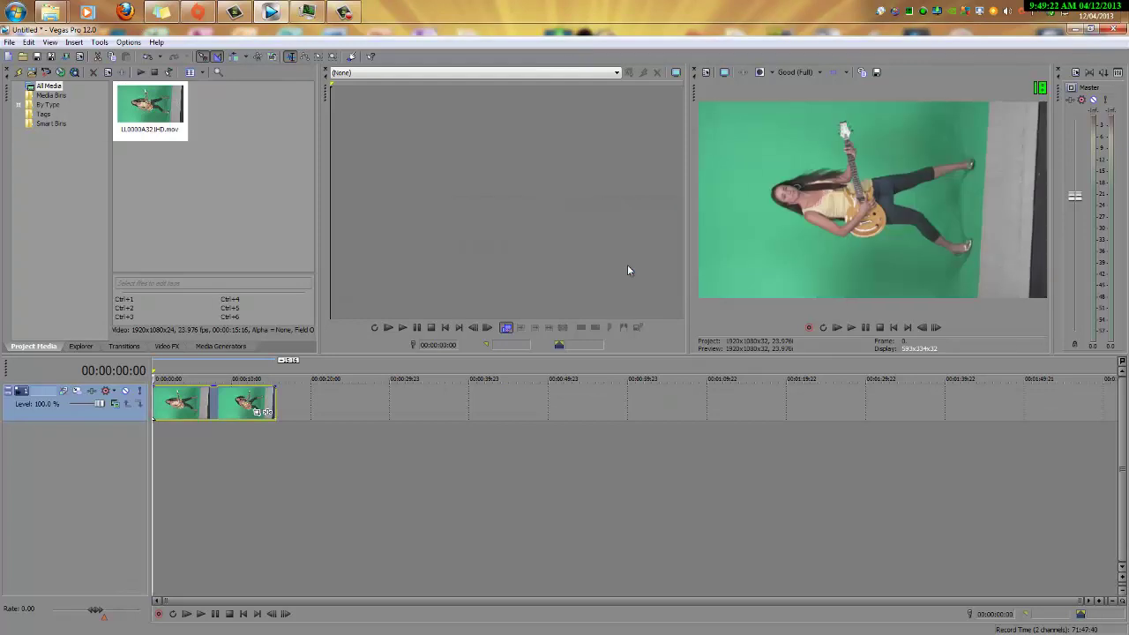
pyautogui.click(229, 406)
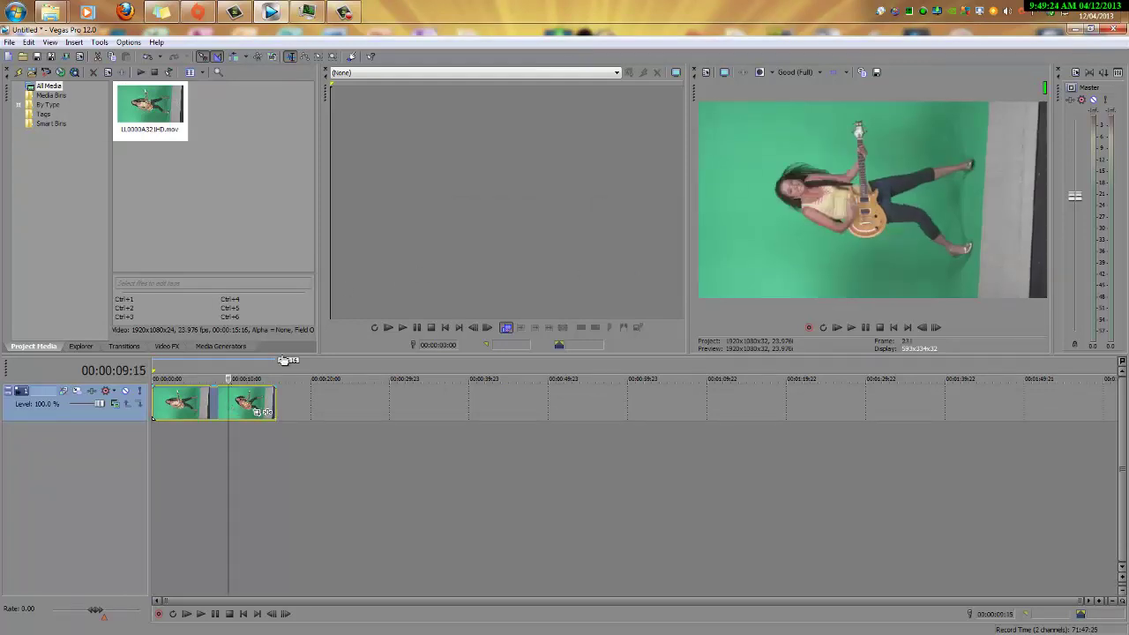
# - Rotate the guitarist clip to -90.7° in Pan/Crop so she stands upright throughout
pyautogui.click(259, 414)
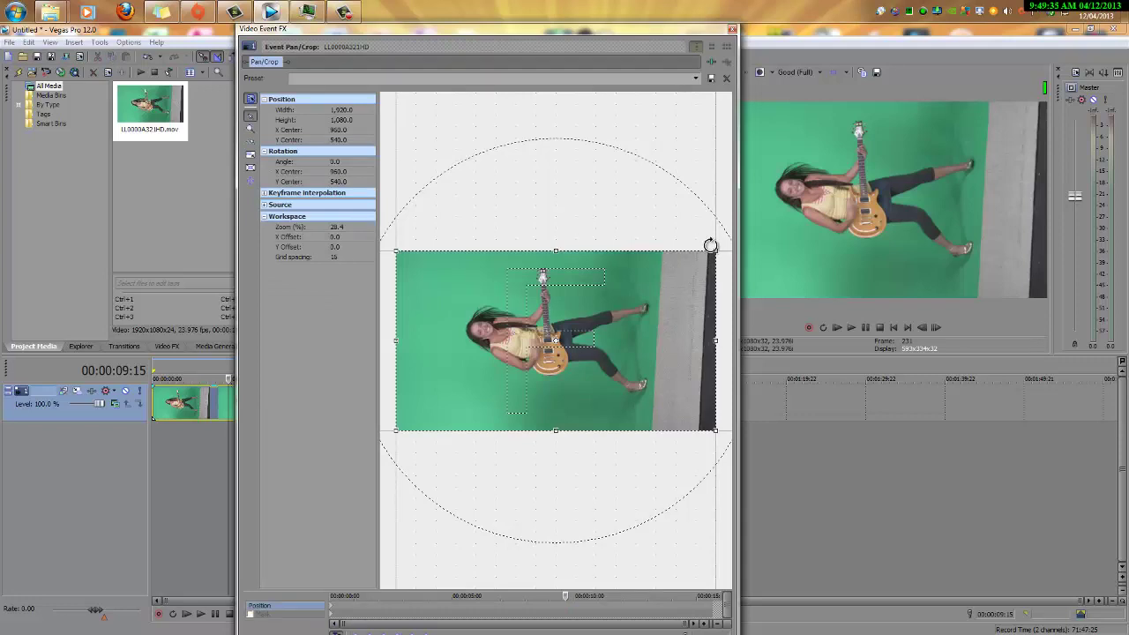
pyautogui.moveTo(710, 246); pyautogui.dragTo(439, 158)
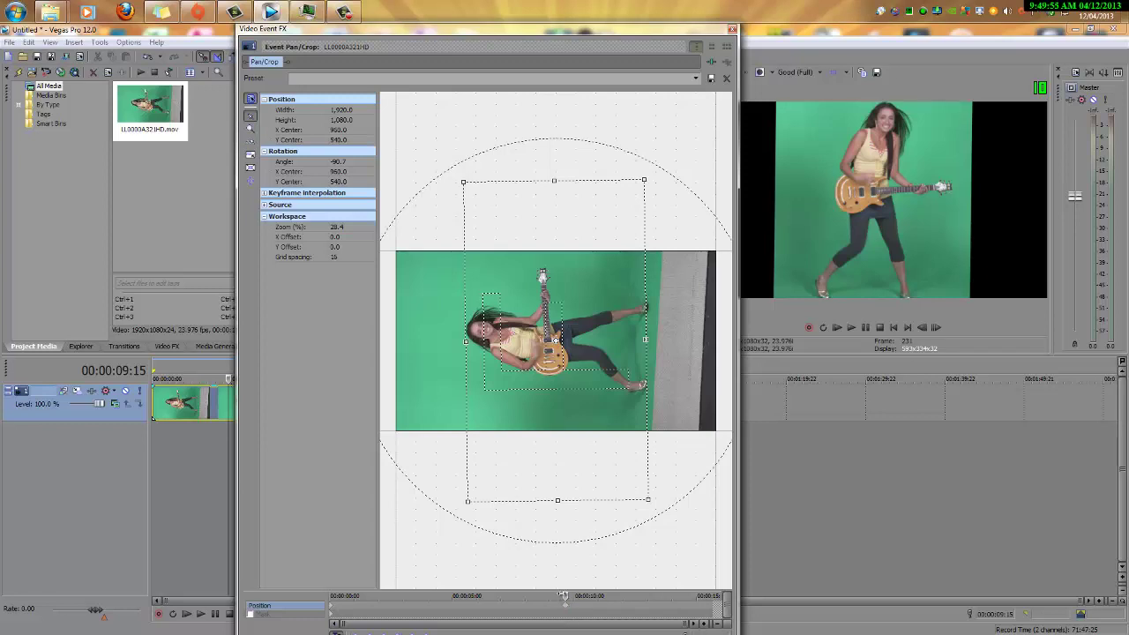
pyautogui.moveTo(563, 596)
pyautogui.mouseDown()
pyautogui.moveTo(330, 607)
pyautogui.moveTo(564, 607)
pyautogui.mouseUp()
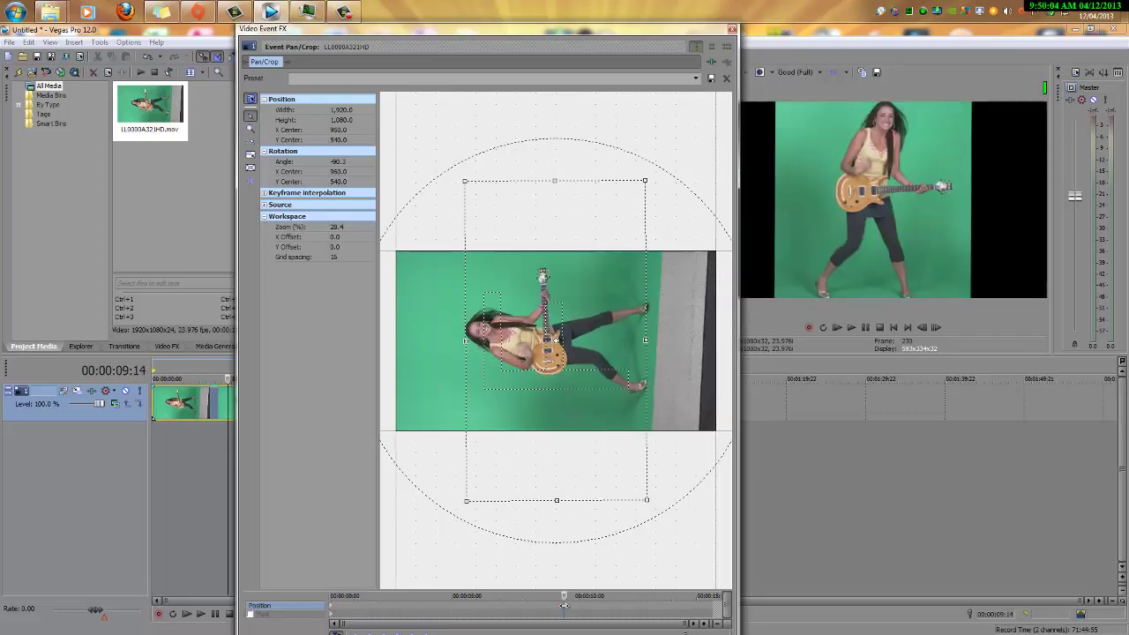
pyautogui.moveTo(565, 607); pyautogui.dragTo(326, 611)
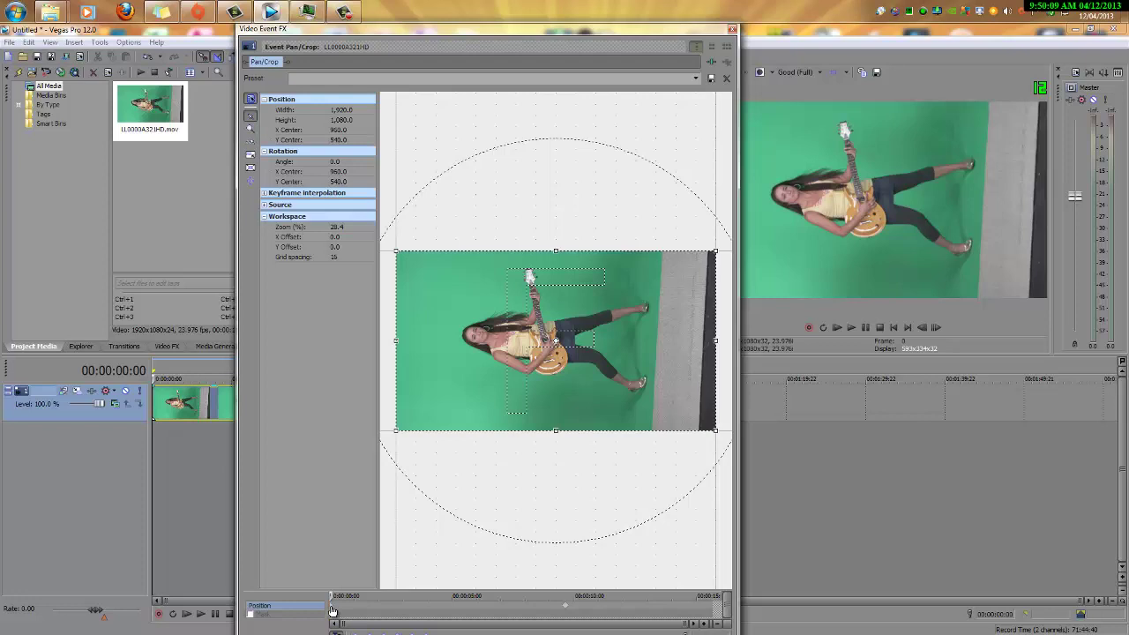
pyautogui.rightClick(332, 610)
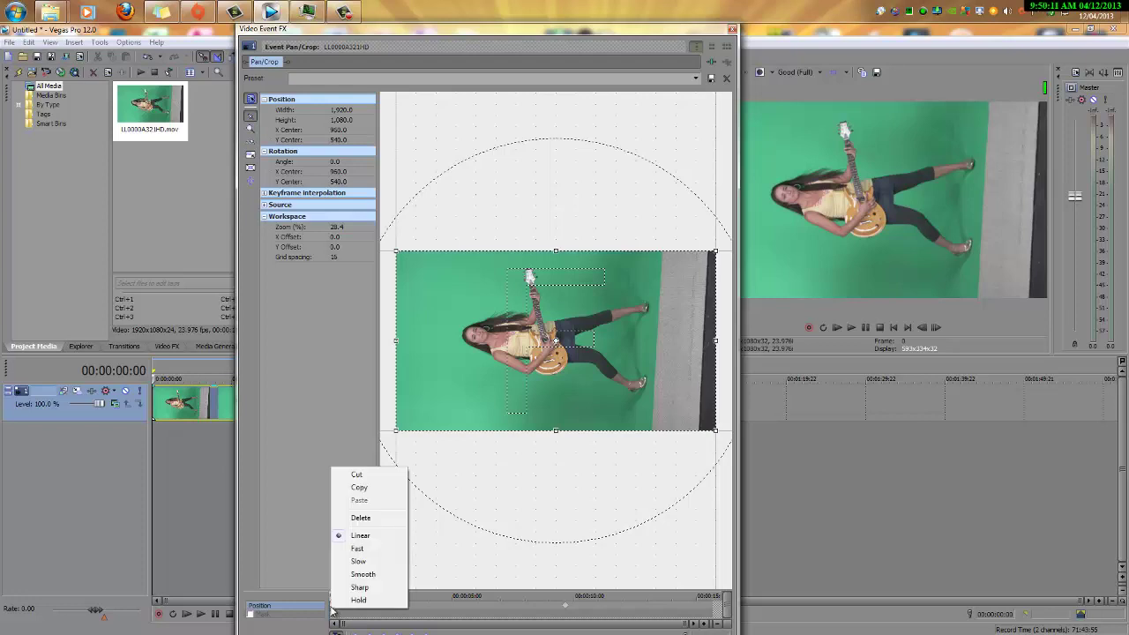
pyautogui.click(360, 475)
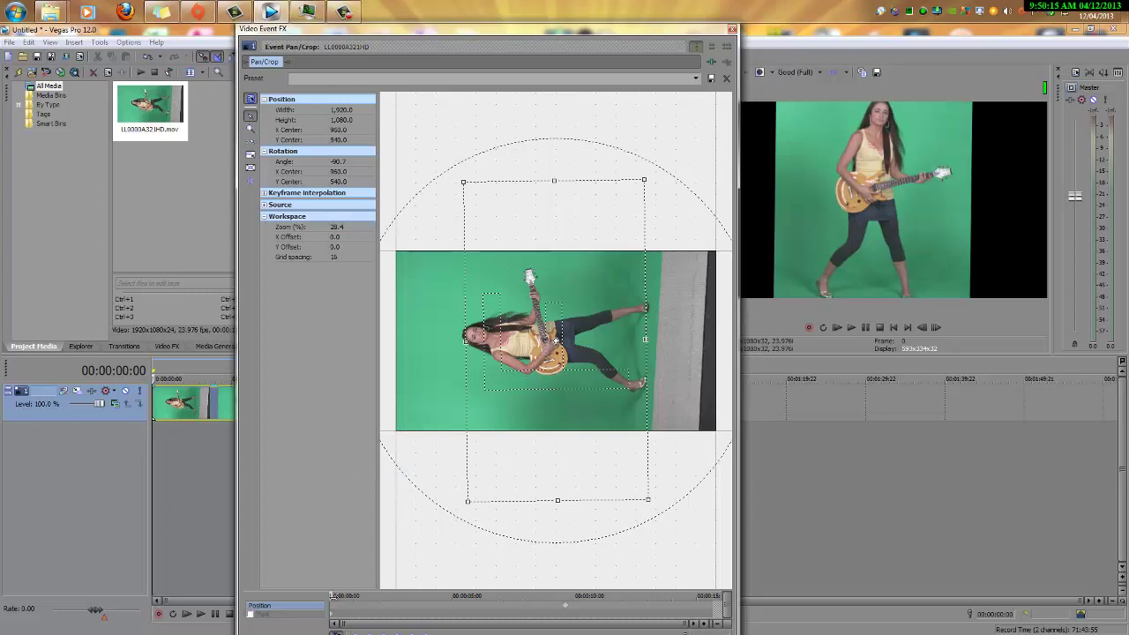
pyautogui.moveTo(332, 597)
pyautogui.mouseDown()
pyautogui.moveTo(494, 599)
pyautogui.moveTo(332, 597)
pyautogui.mouseUp()
# - Apply the Sony Chroma Keyer 'Green Screen' preset from Video FX to the guitarist clip
pyautogui.click(732, 28)
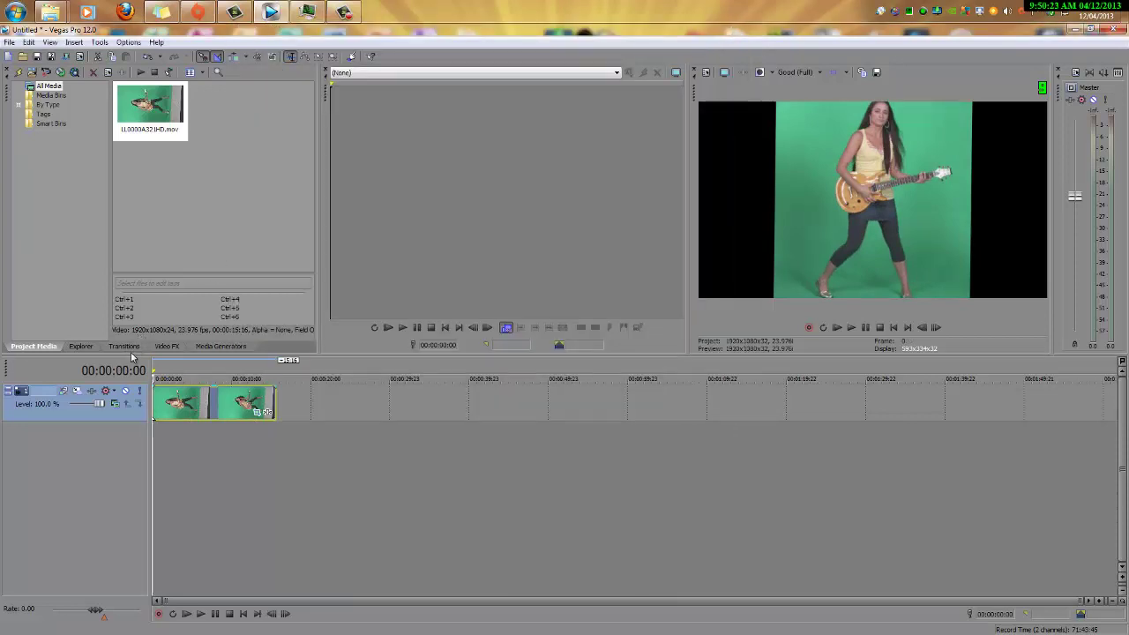
pyautogui.click(167, 345)
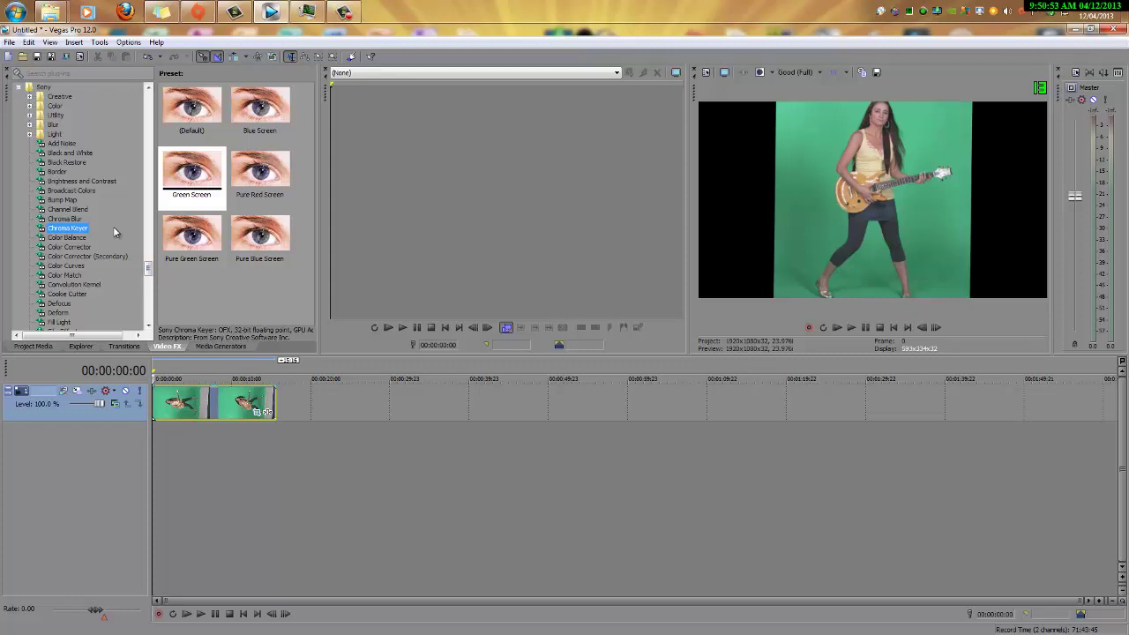
pyautogui.click(183, 185)
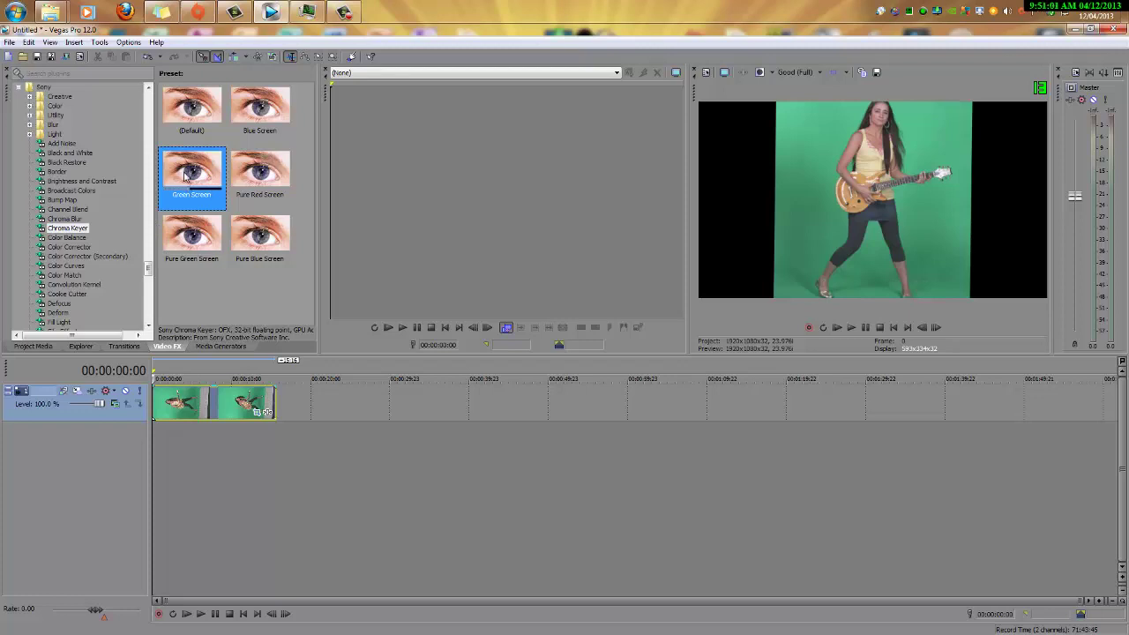
pyautogui.moveTo(184, 177); pyautogui.dragTo(224, 410)
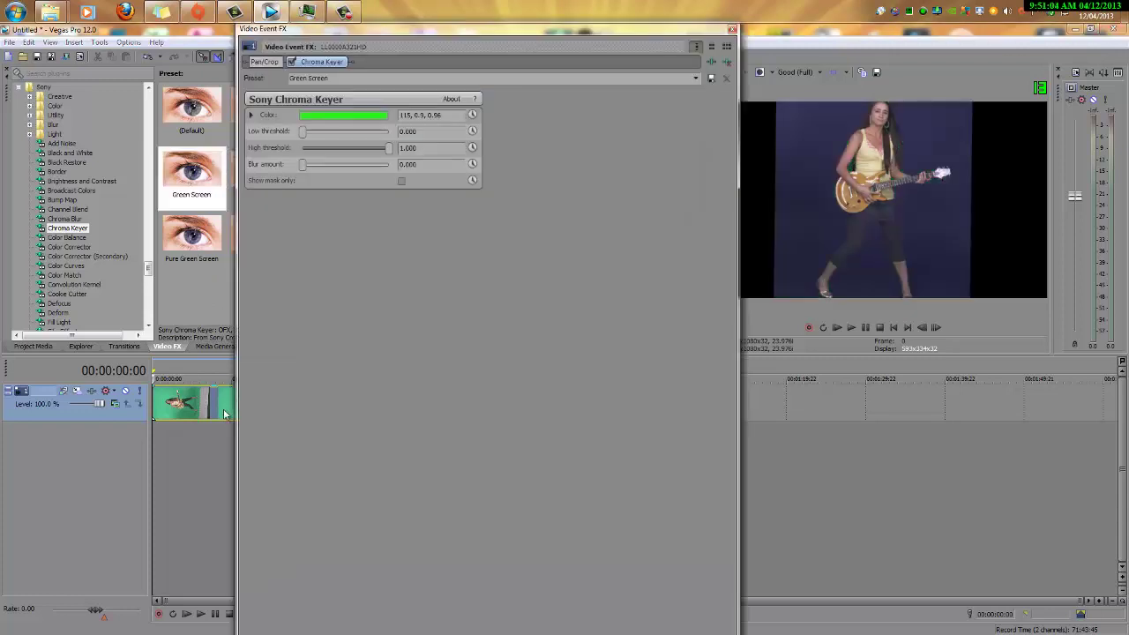
# - Enable 'Show mask only' in the Chroma Keyer to preview the key mask
pyautogui.click(403, 181)
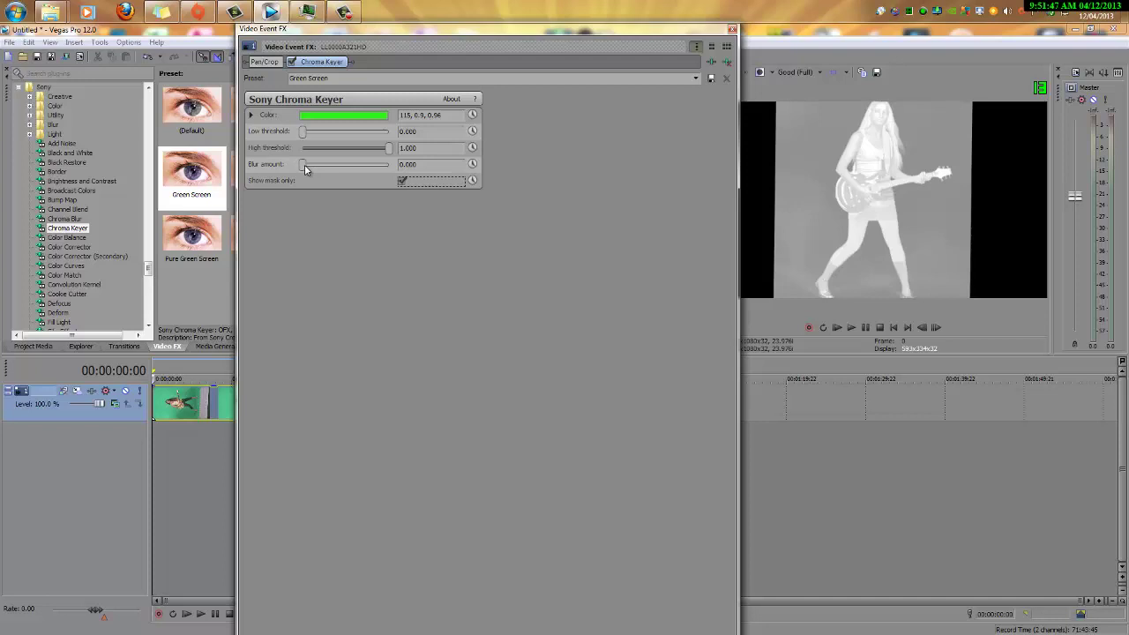
# - Leave Blur amount at 0 and set the key thresholds to 0.789 high and 0.731 low
pyautogui.moveTo(305, 165)
pyautogui.mouseDown()
pyautogui.moveTo(328, 164)
pyautogui.moveTo(303, 164)
pyautogui.mouseUp()
pyautogui.moveTo(388, 151); pyautogui.dragTo(384, 151)
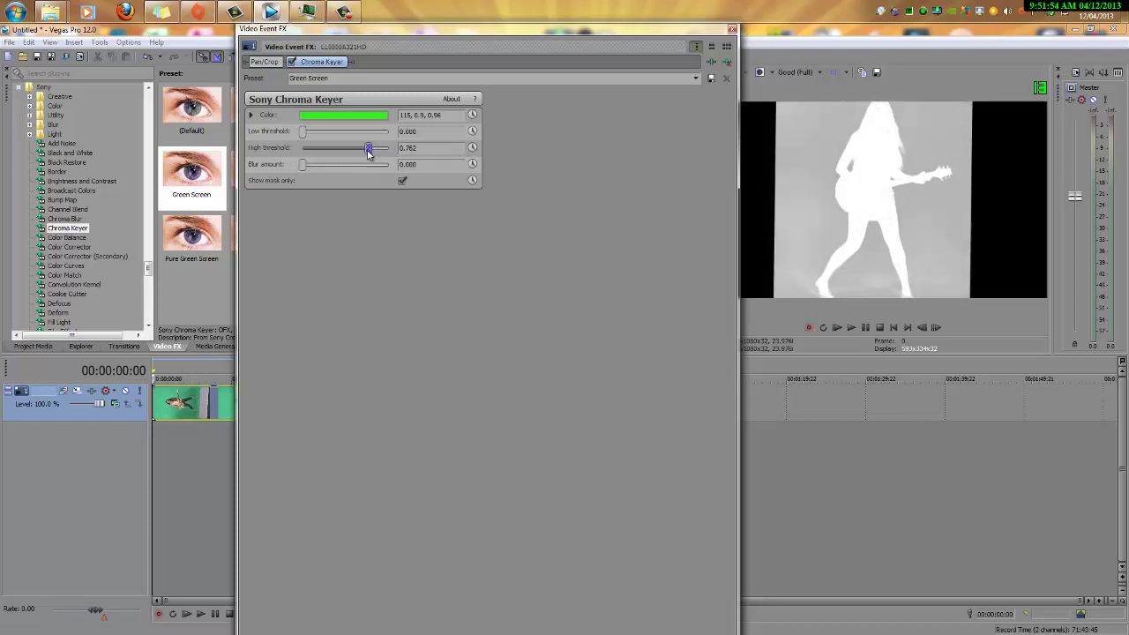
pyautogui.moveTo(369, 151); pyautogui.dragTo(371, 150)
pyautogui.moveTo(304, 132); pyautogui.dragTo(369, 130)
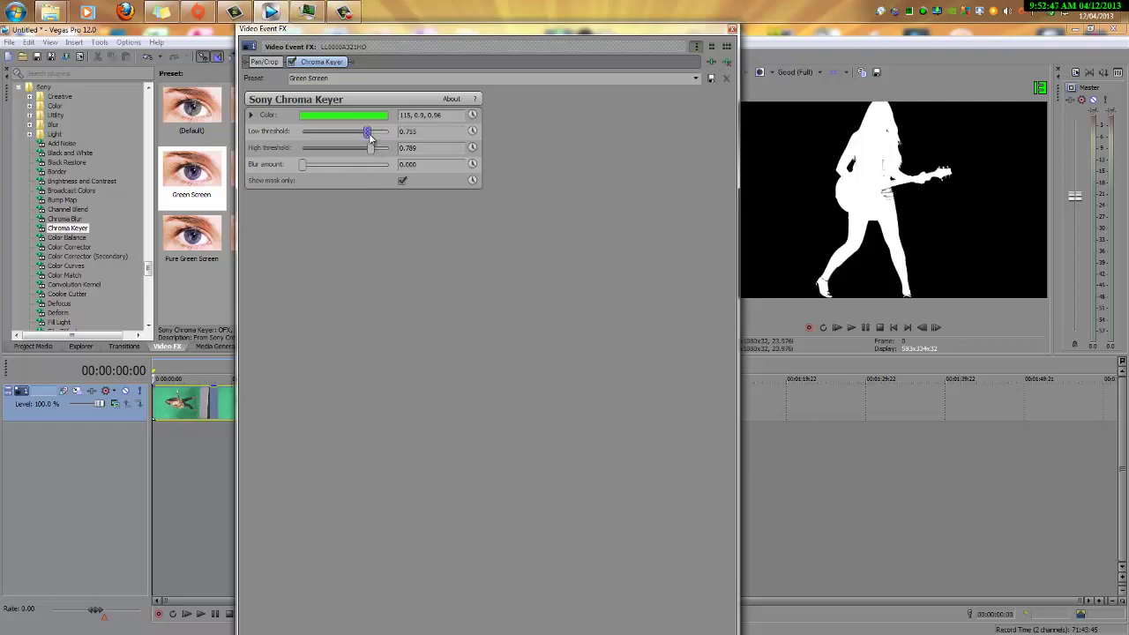
# - Lower the thresholds to 0.646 low and 0.667 high, then turn off 'Show mask only'
pyautogui.moveTo(370, 133); pyautogui.dragTo(361, 140)
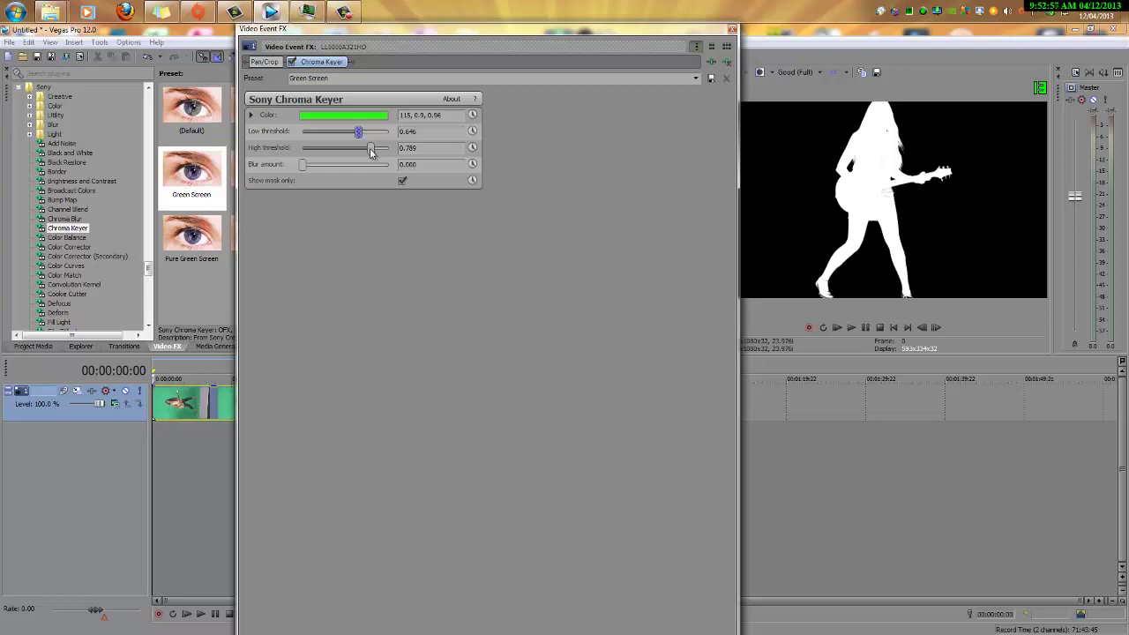
pyautogui.moveTo(371, 152)
pyautogui.mouseDown()
pyautogui.moveTo(353, 152)
pyautogui.moveTo(401, 151)
pyautogui.moveTo(360, 153)
pyautogui.mouseUp()
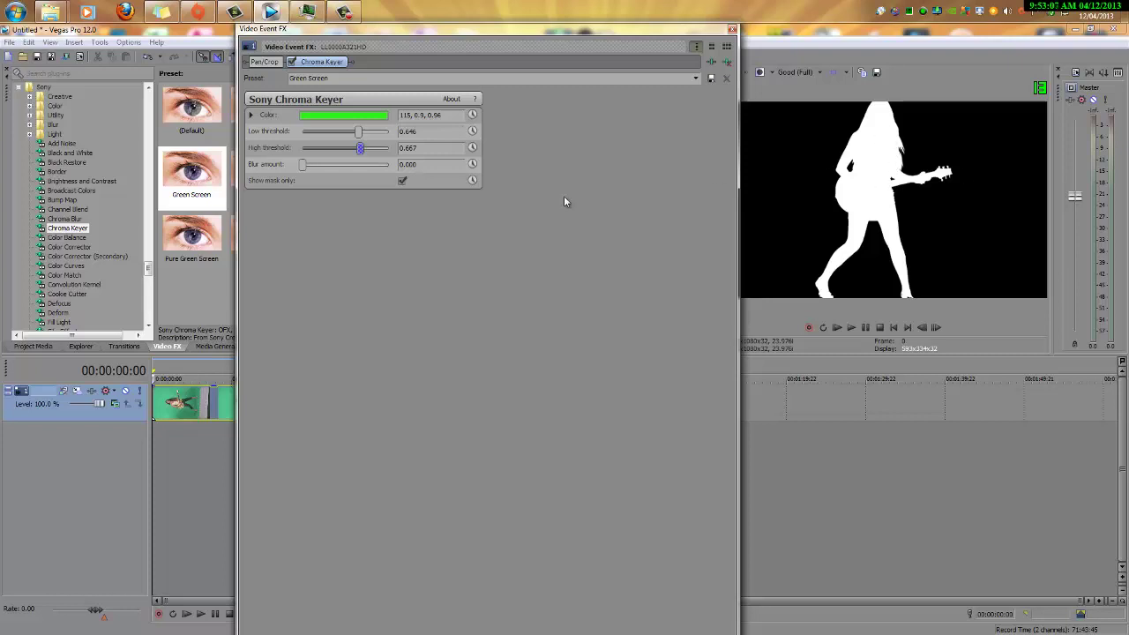
pyautogui.click(401, 182)
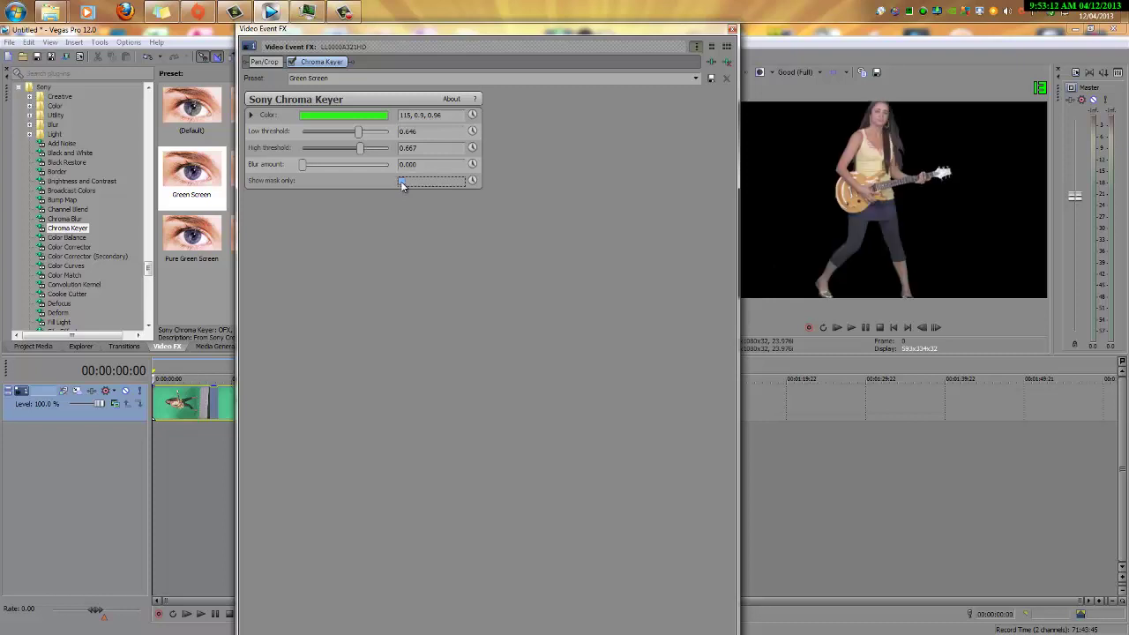
# - Close Video Event FX and import the 30007-11.mov water clip into Project Media
pyautogui.click(732, 29)
pyautogui.click(34, 346)
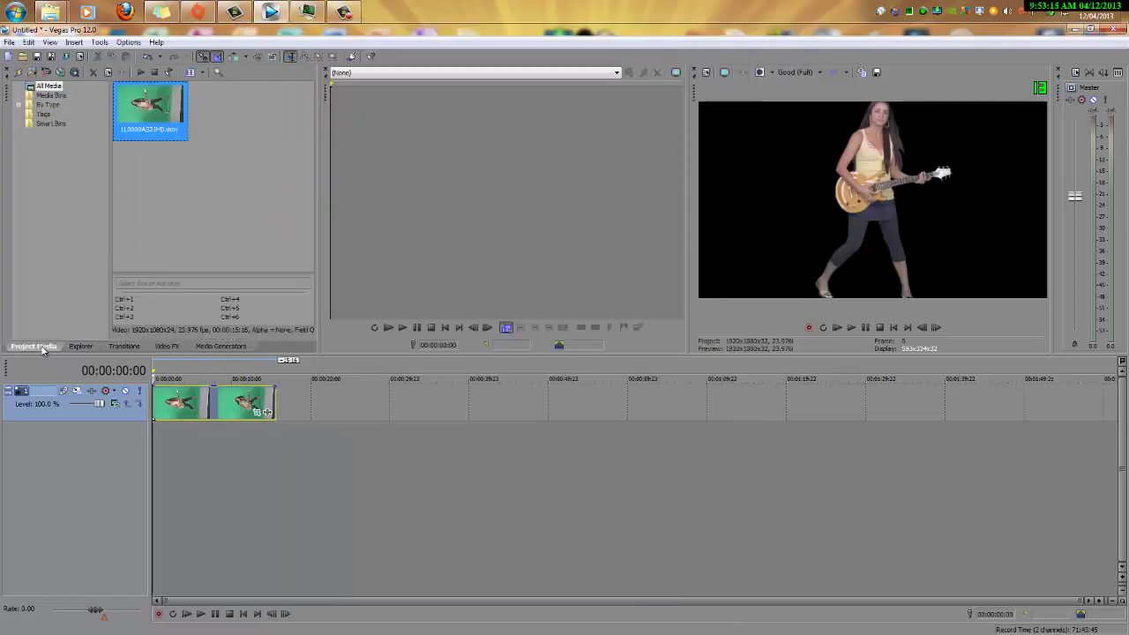
pyautogui.click(9, 43)
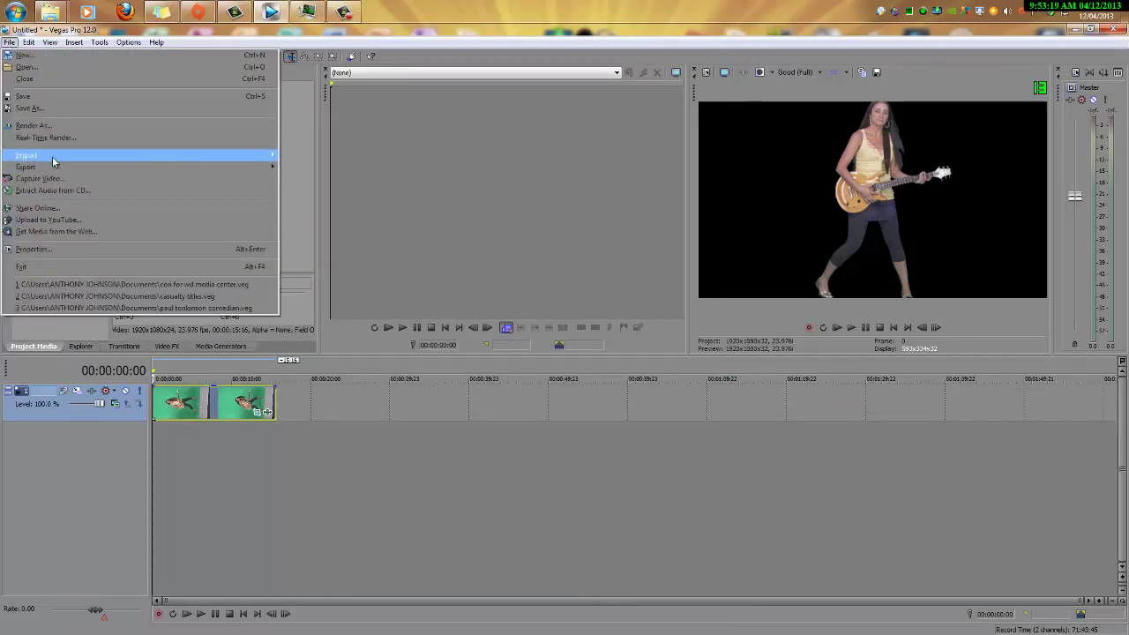
pyautogui.moveTo(52, 160)
pyautogui.click(300, 155)
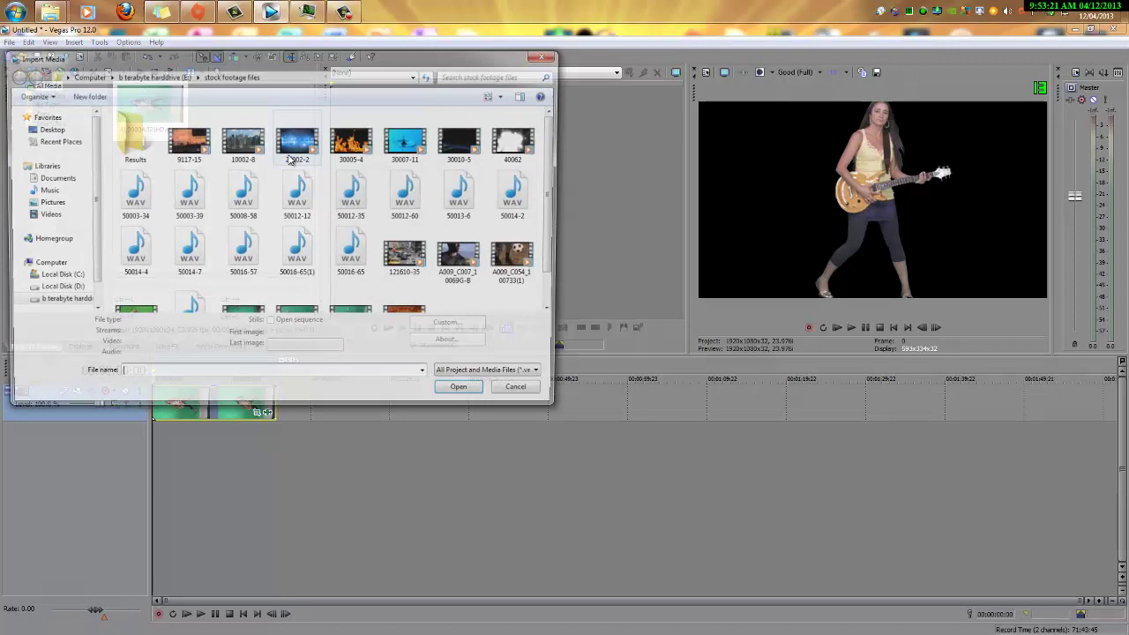
pyautogui.click(409, 155)
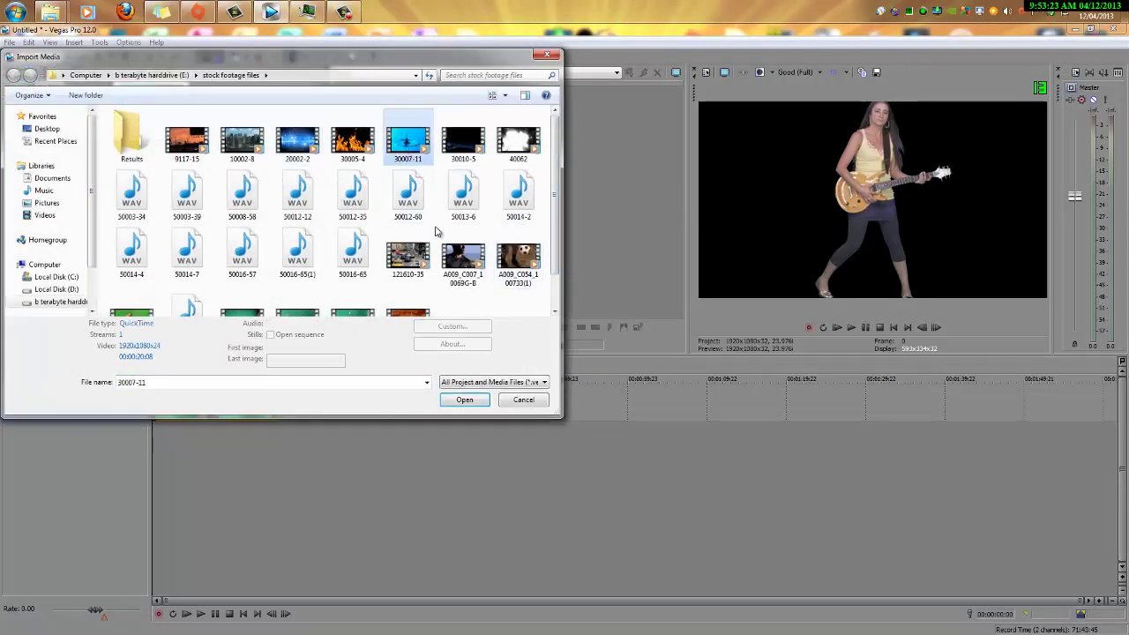
pyautogui.click(465, 400)
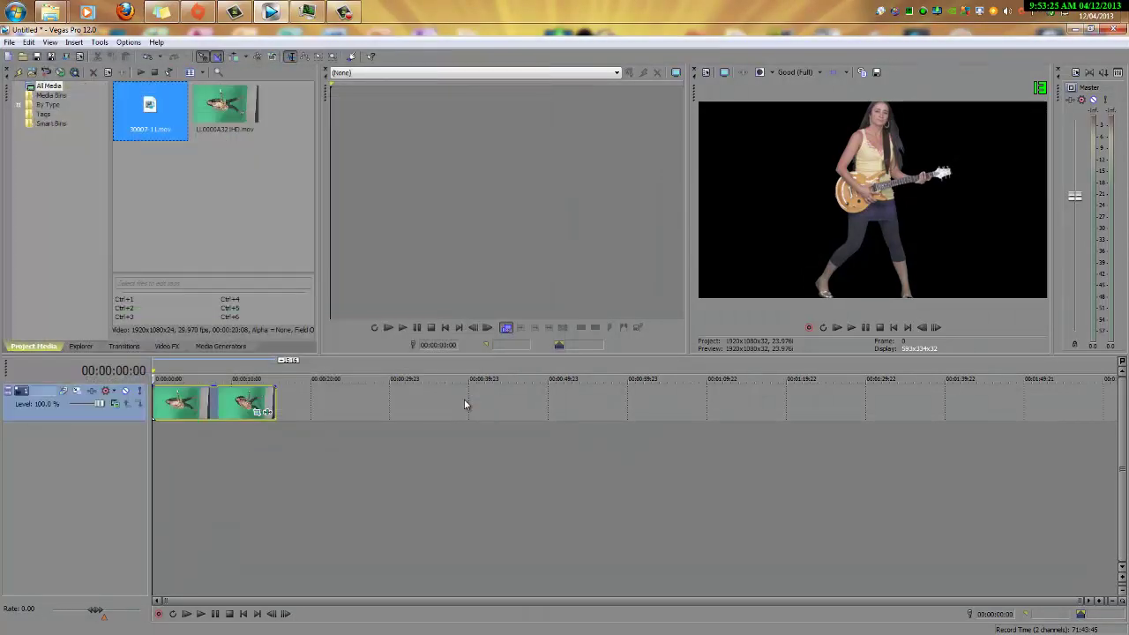
# - Drop 30007-11.mov onto a new second video track and play the composite, pausing at 00:00:15:03
pyautogui.moveTo(182, 458); pyautogui.dragTo(156, 459)
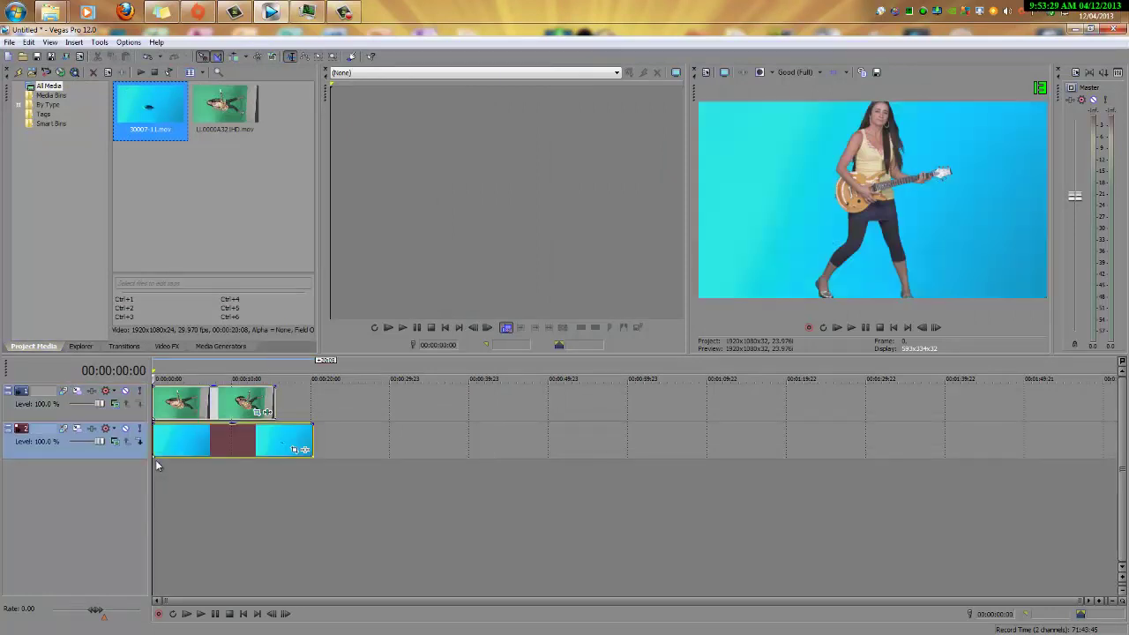
pyautogui.click(847, 329)
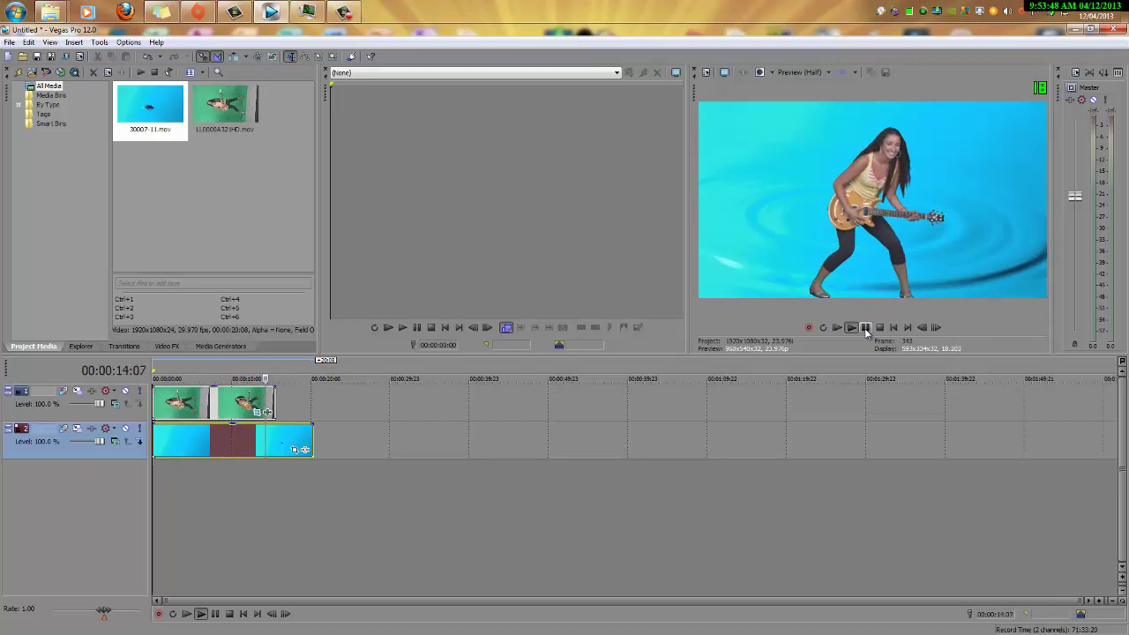
pyautogui.click(866, 328)
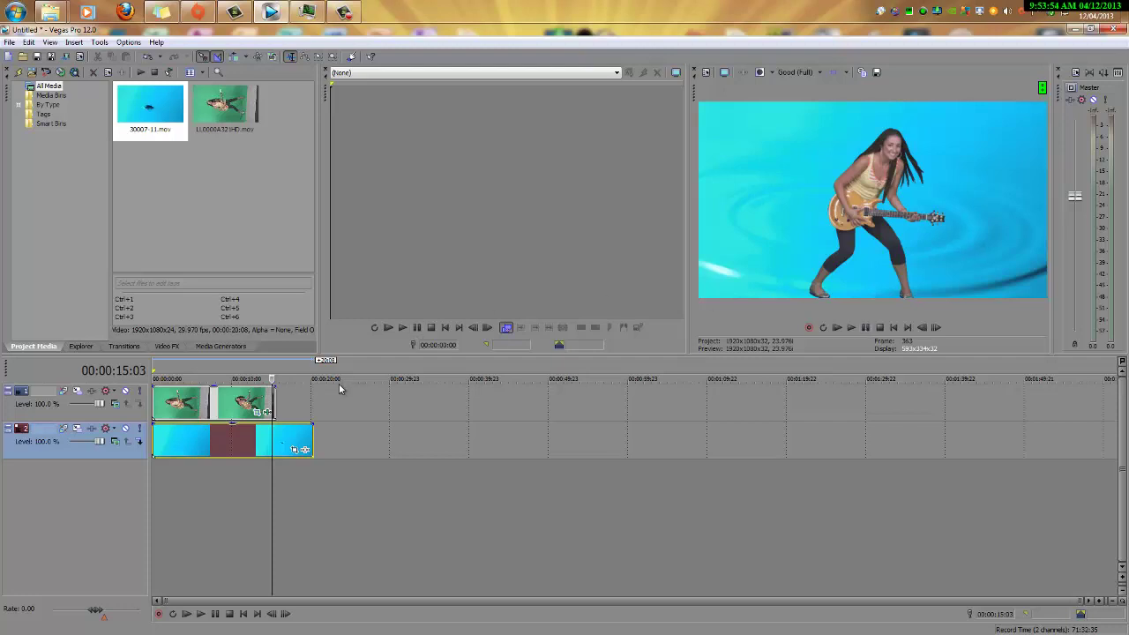
# - Open the guitarist clip's Pan/Crop settings and try dragging the crop box and keyframe cursor
pyautogui.click(257, 413)
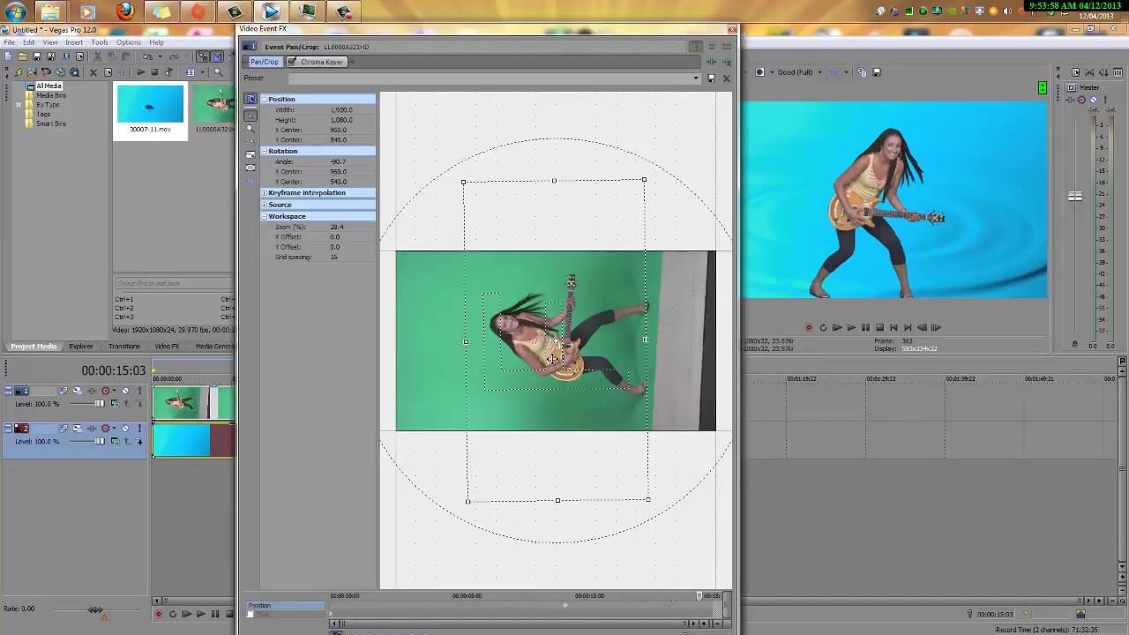
pyautogui.moveTo(551, 357); pyautogui.dragTo(554, 474)
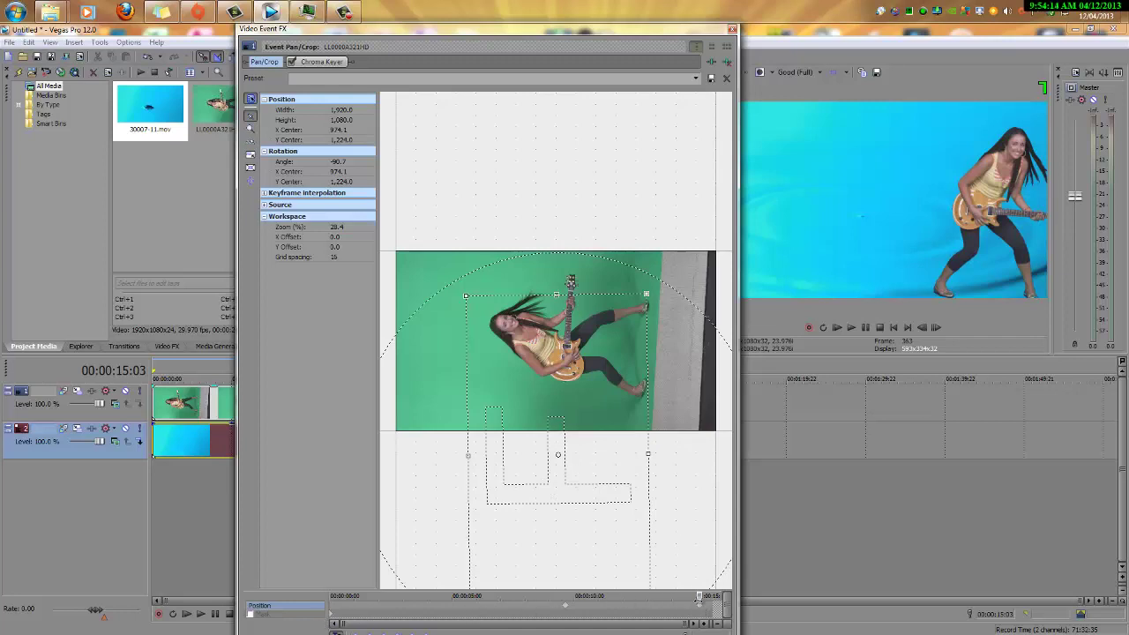
pyautogui.moveTo(699, 596); pyautogui.dragTo(494, 598)
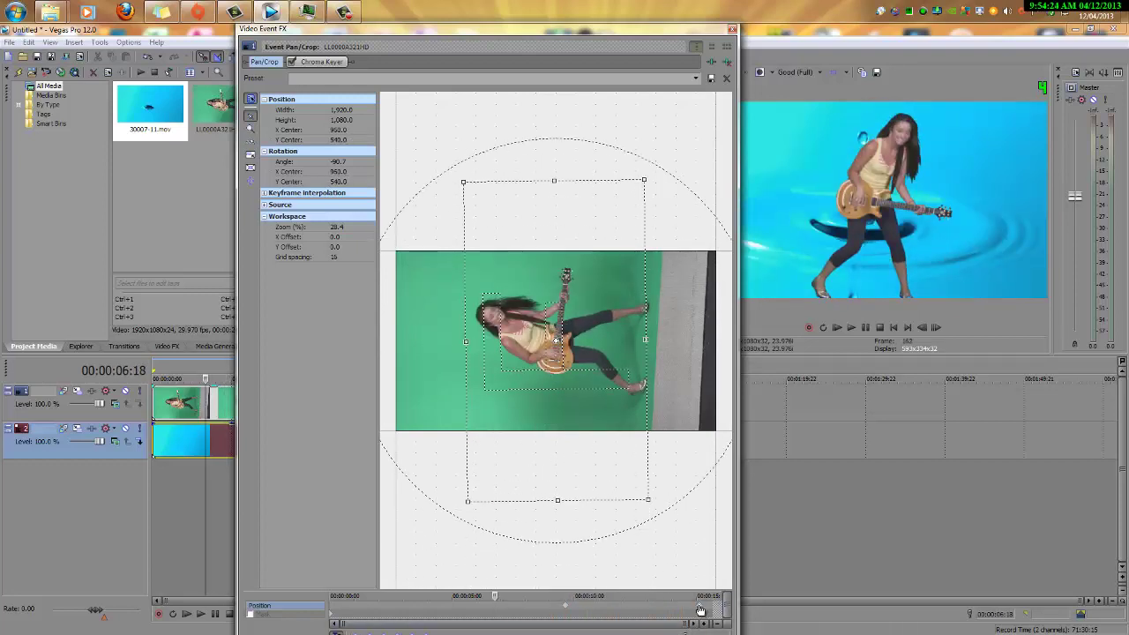
# - Return the framing to centre at 960, 540 and dismiss the keyframe menu
pyautogui.click(699, 609)
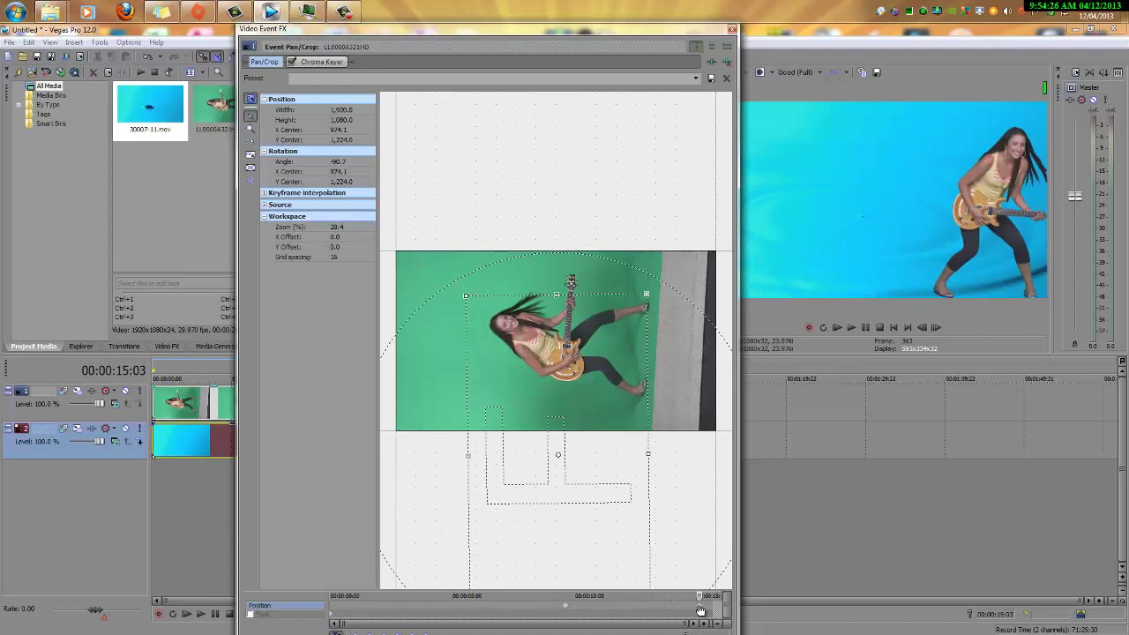
pyautogui.click(718, 615)
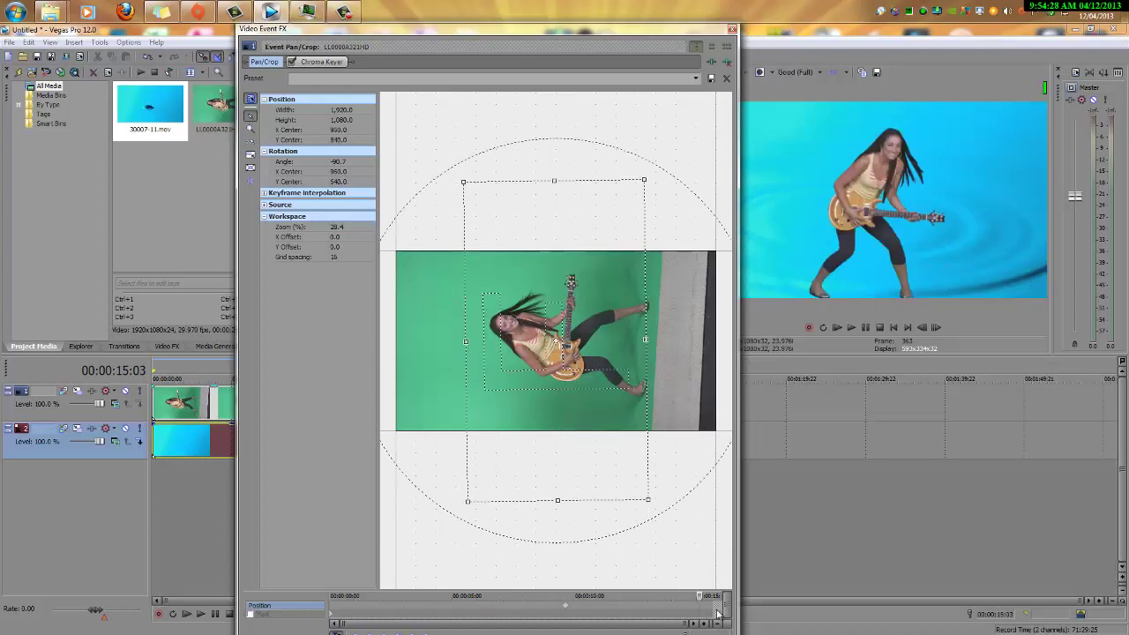
pyautogui.rightClick(565, 612)
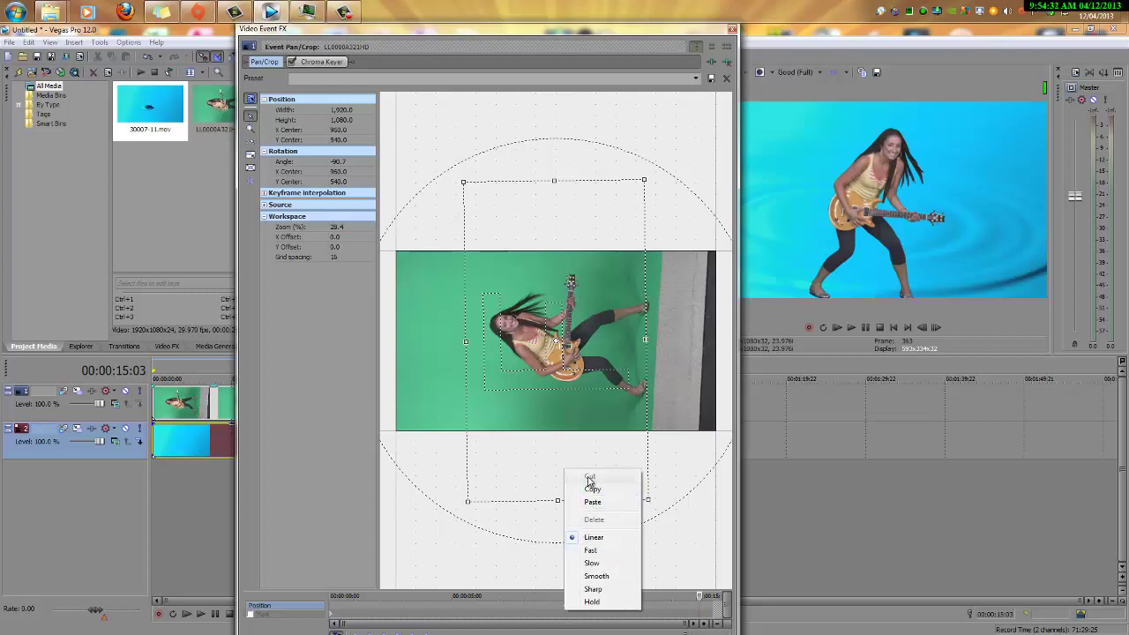
pyautogui.click(529, 558)
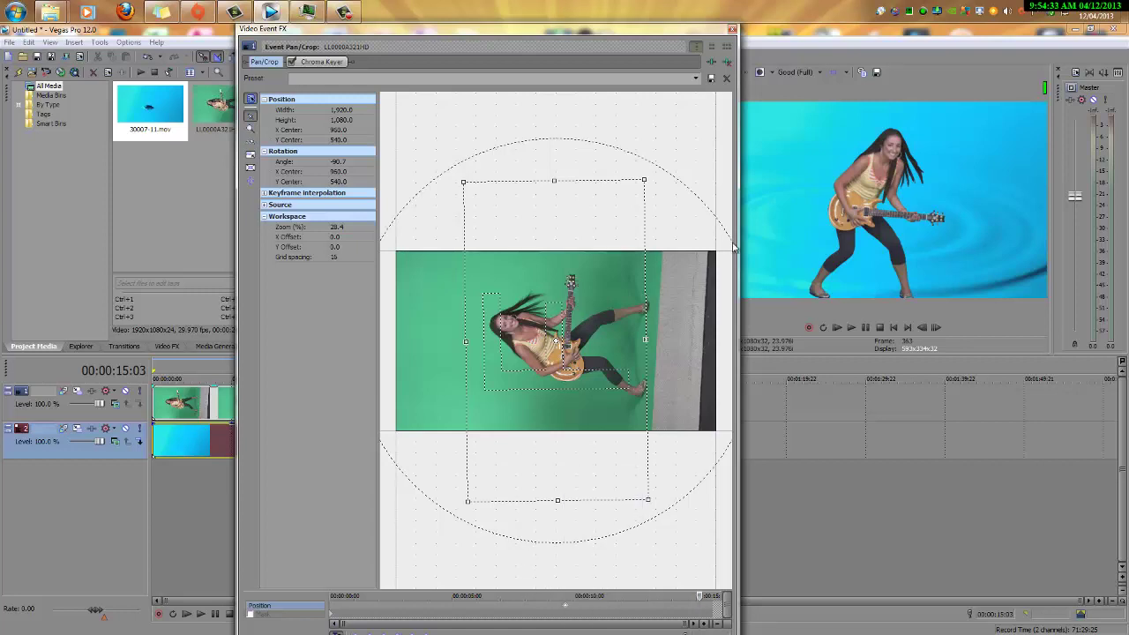
# - Close Pan/Crop, play the keyed composite from the start, and pause after the guitarist clip ends
pyautogui.click(732, 31)
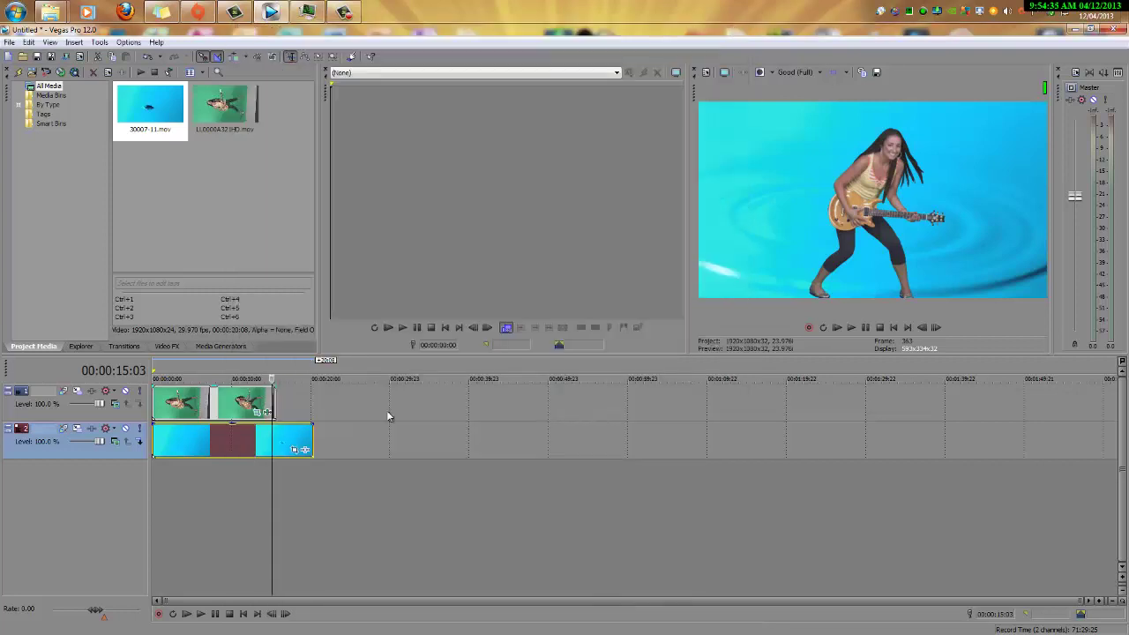
pyautogui.click(893, 328)
pyautogui.click(850, 328)
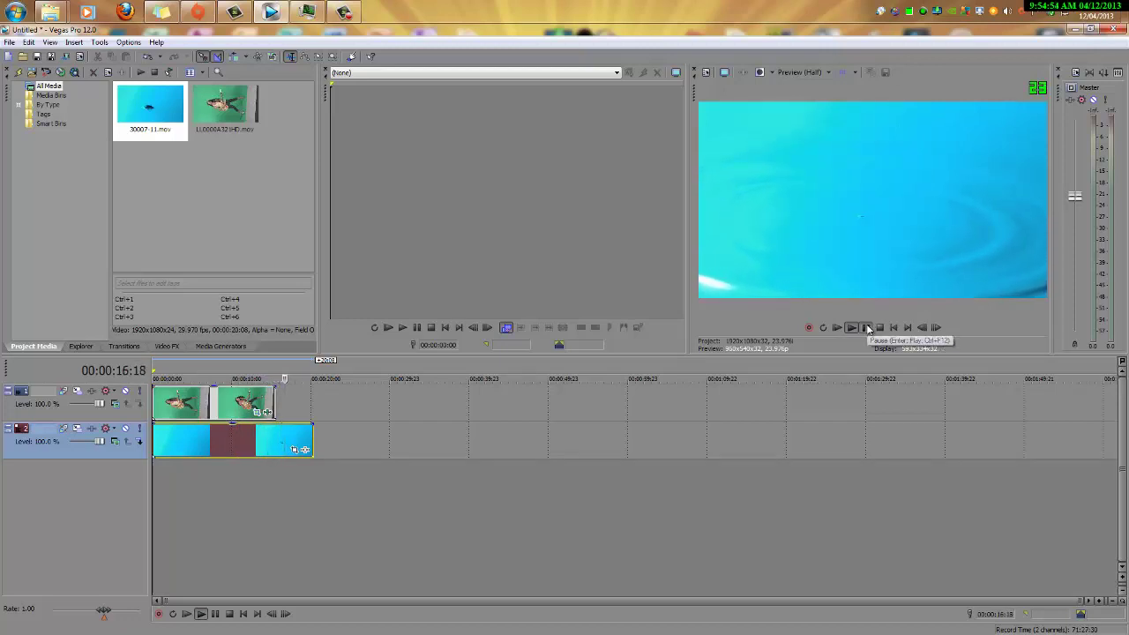
pyautogui.click(867, 328)
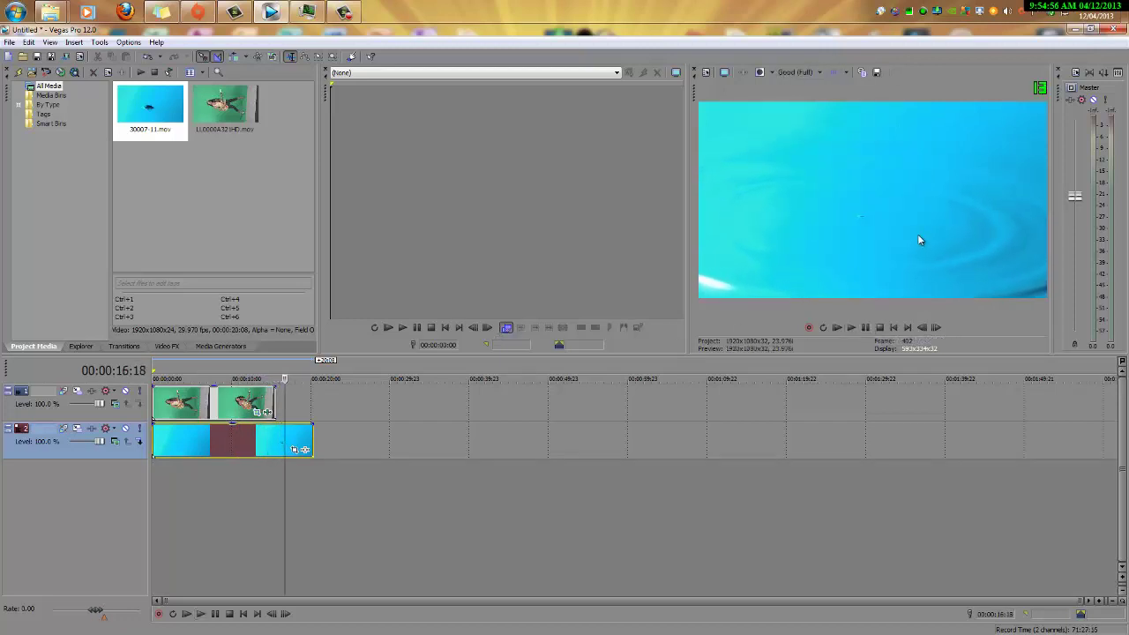